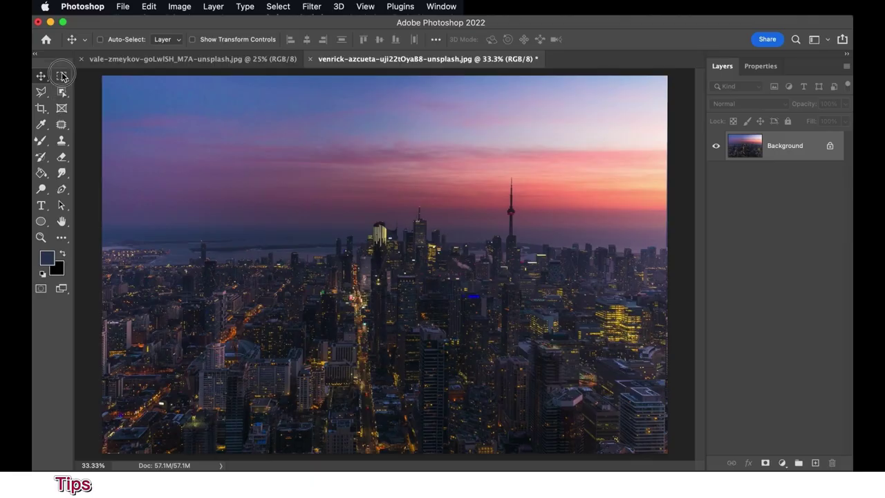
- Select the left half of the city photo and copy it to a new layer
left_click(62, 76)
mouse_move(102, 76)
left_mouse_down()
mouse_move(297, 261)
mouse_move(408, 468)
left_mouse_up()
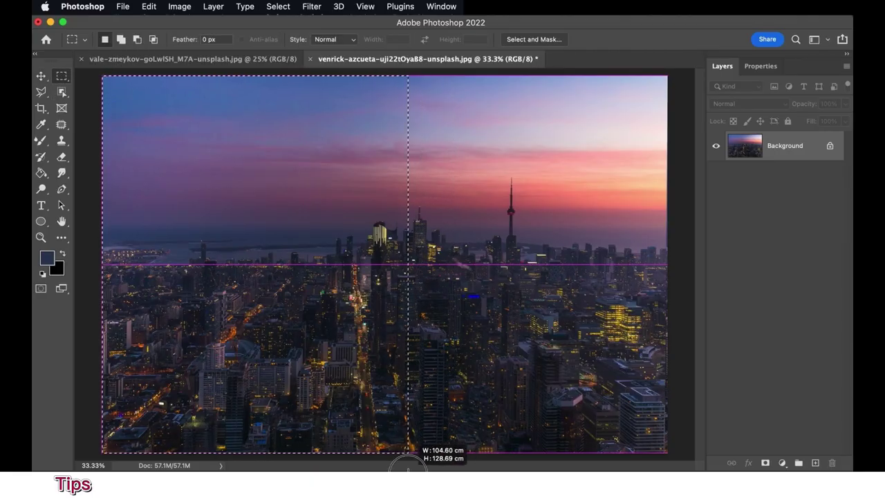
key("ctrl+j")
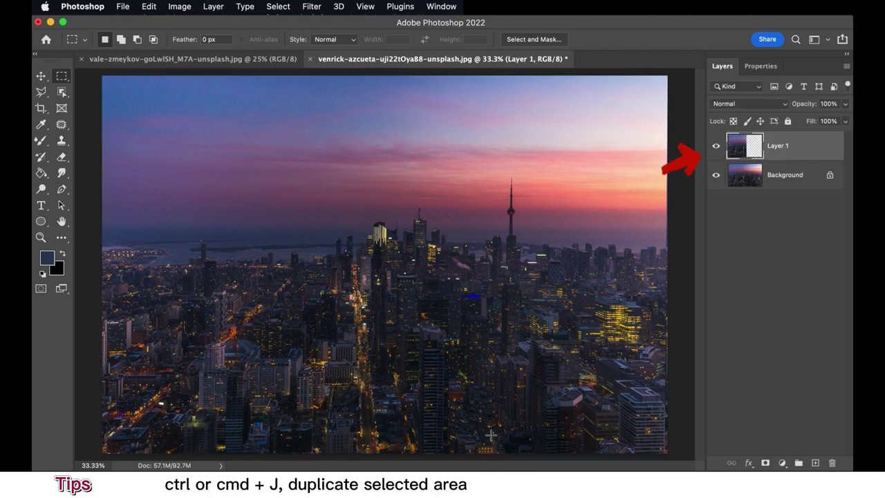
- Flip the copied half horizontally and place it on the image's right edge
key("ctrl+t")
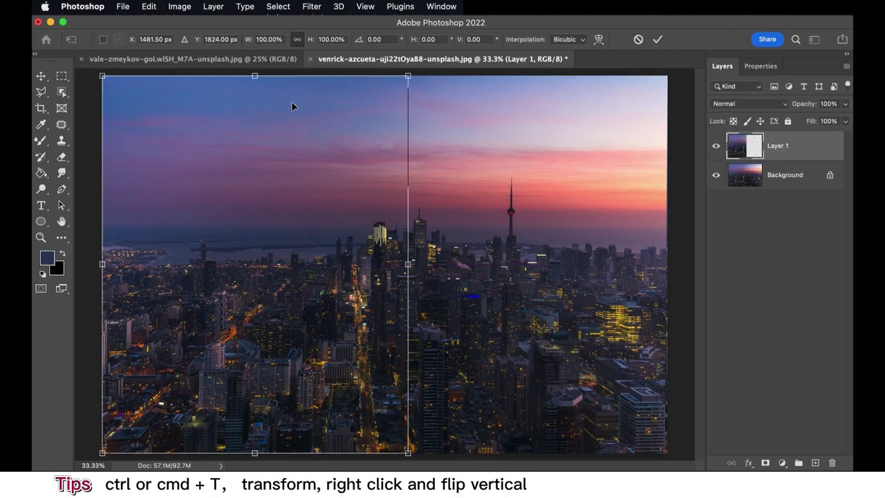
right_click(292, 106)
left_click(326, 392)
mouse_move(343, 170)
left_mouse_down()
mouse_move(565, 166)
mouse_move(549, 166)
left_mouse_up()
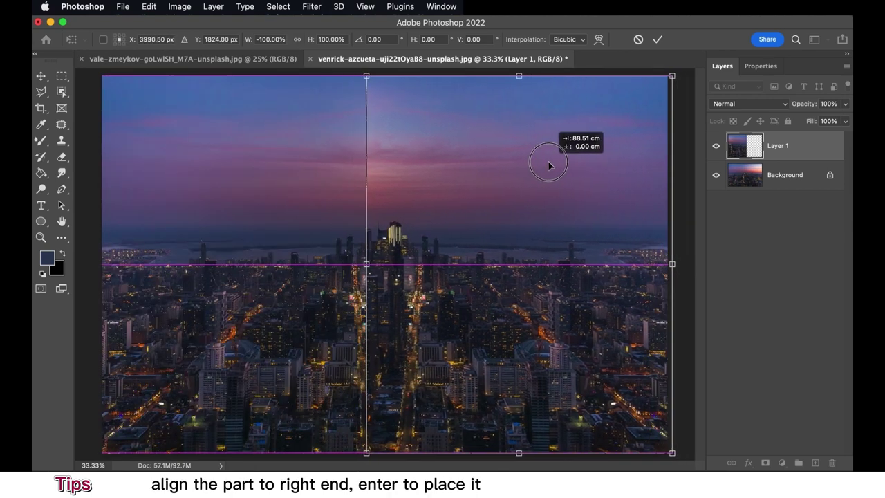
key("Return")
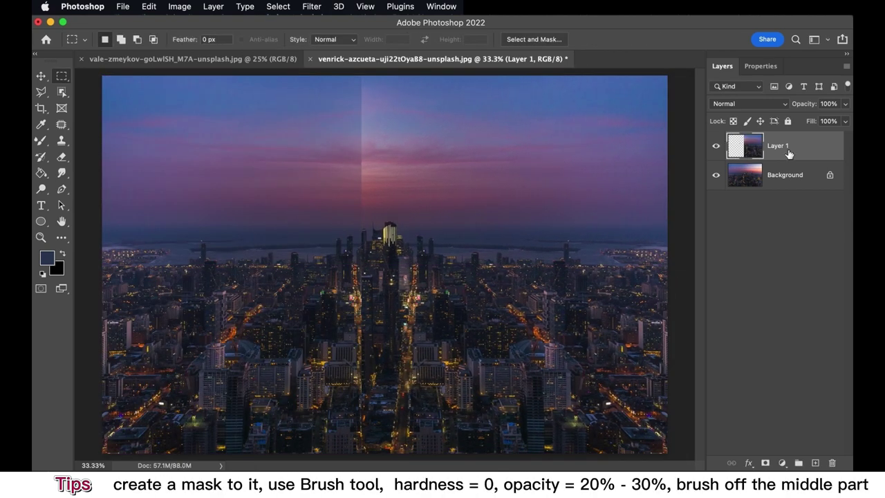
- Add a layer mask to Layer 1 and set up a soft brush at about 16% opacity
left_click(766, 462)
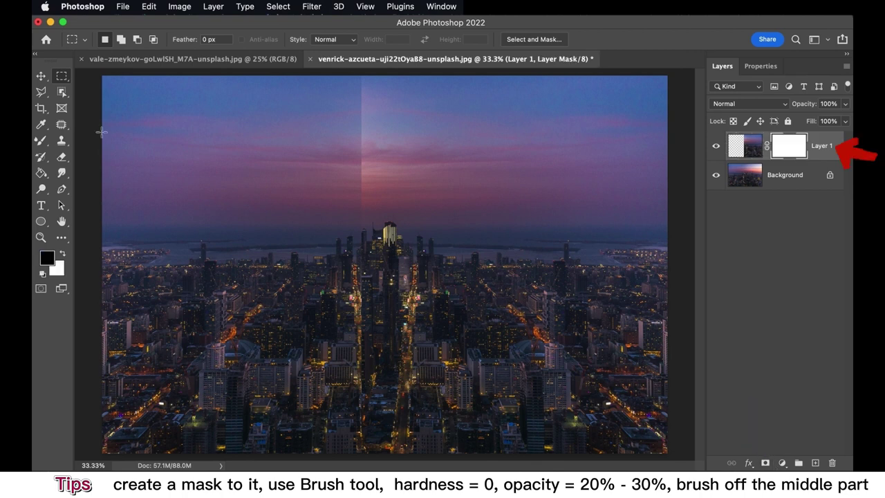
right_click(42, 141)
left_click(83, 136)
right_click(97, 91)
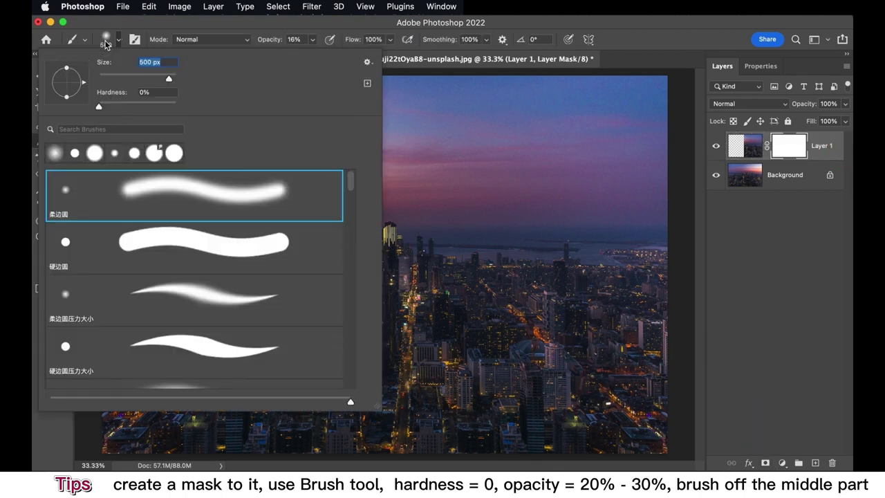
left_click(313, 39)
left_click(359, 80)
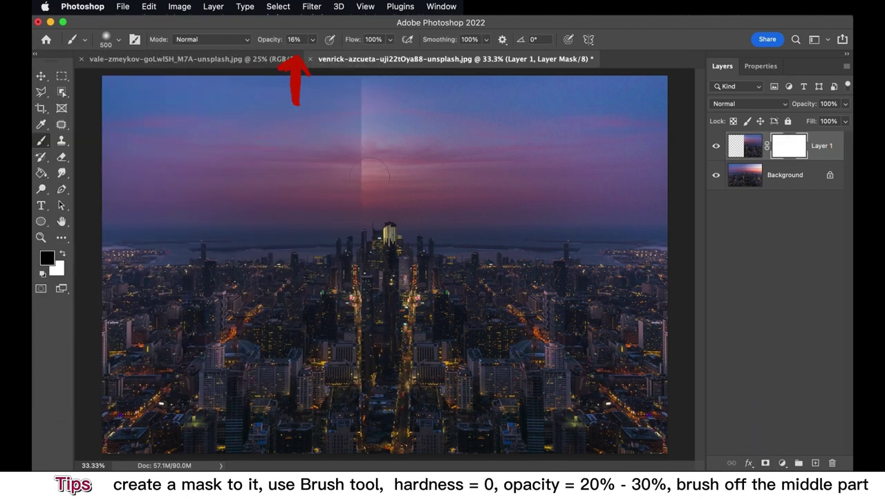
- Paint out the hard seam in the middle sky, then merge Layer 1 with the Background
mouse_move(363, 103)
left_mouse_down()
mouse_move(356, 95)
mouse_move(356, 198)
mouse_move(359, 109)
left_mouse_up()
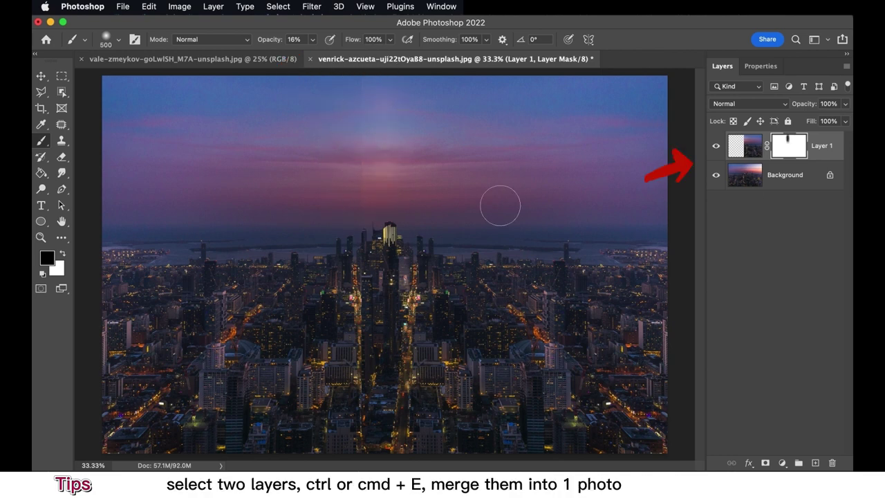
left_click(792, 178)
key("ctrl+e")
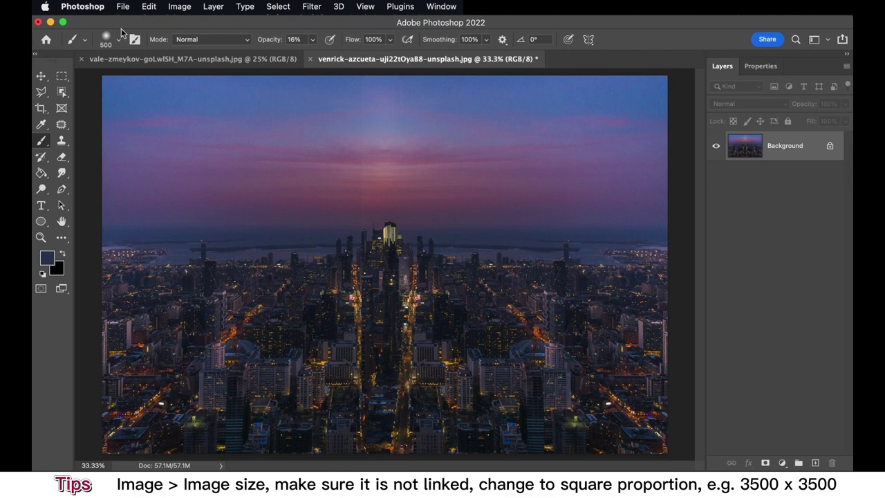
- Unlink width and height and resize the image to 3500 × 3500 px
left_click(179, 6)
left_click(220, 100)
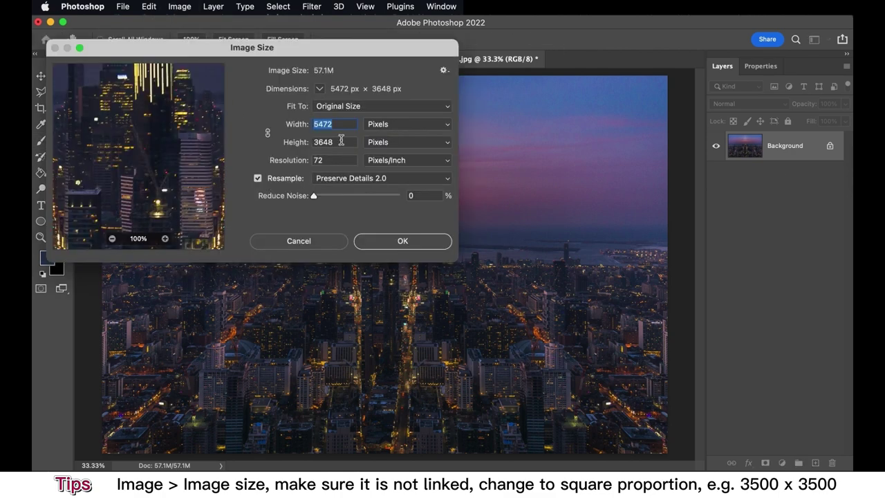
left_click(273, 134)
type("3500")
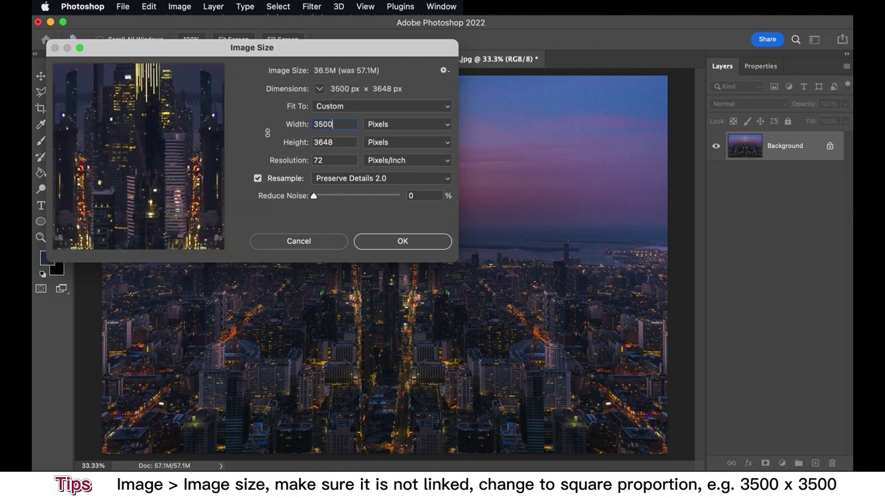
type("3500")
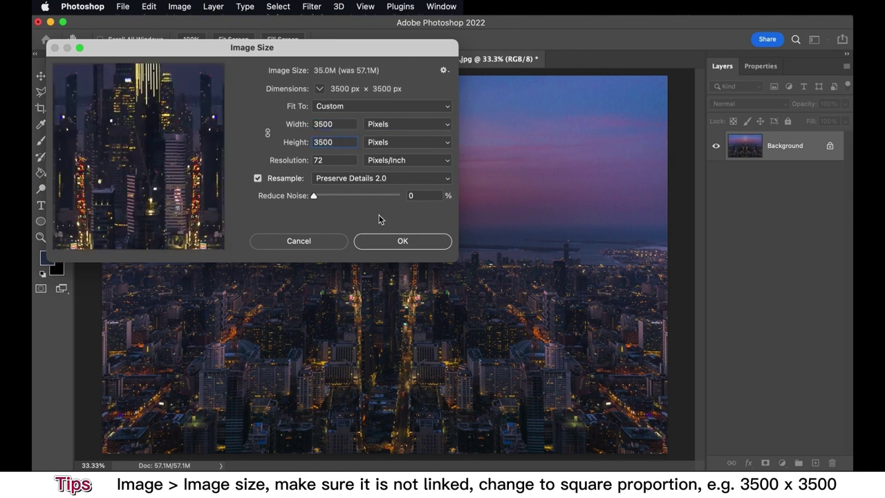
left_click(390, 241)
left_click(40, 77)
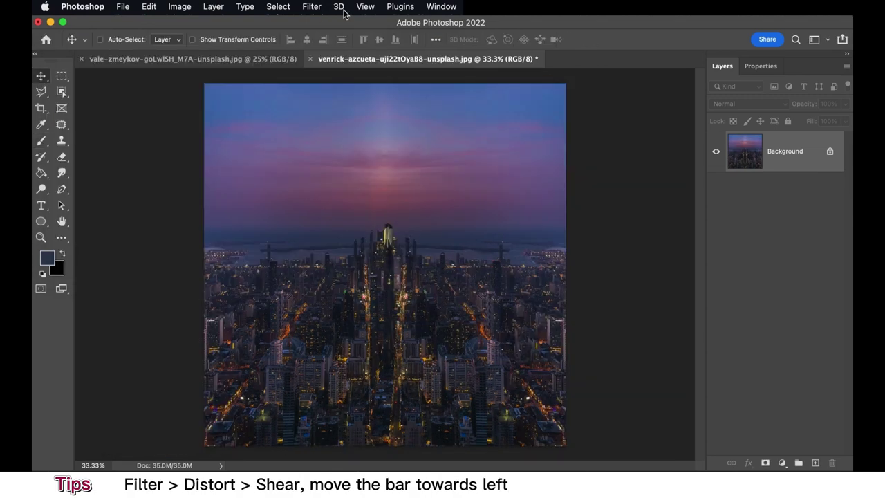
- Apply a Shear filter with the curve bent to the left
left_click(317, 9)
mouse_move(321, 212)
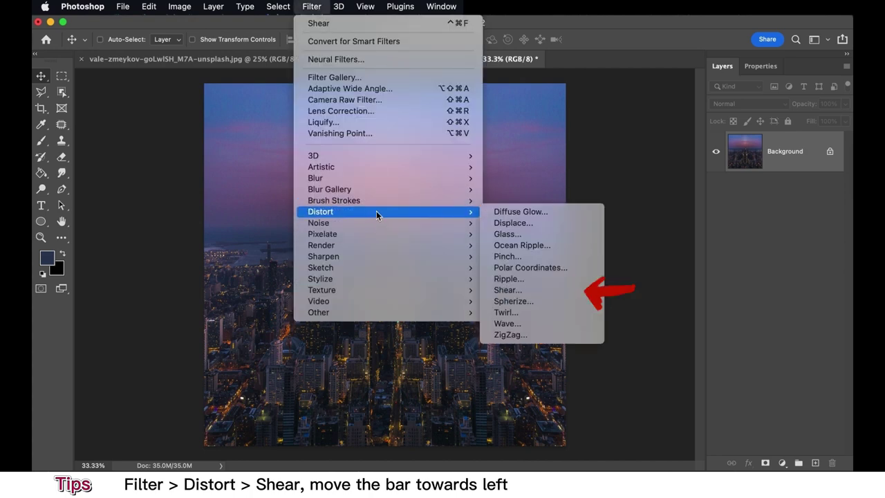
left_click(508, 290)
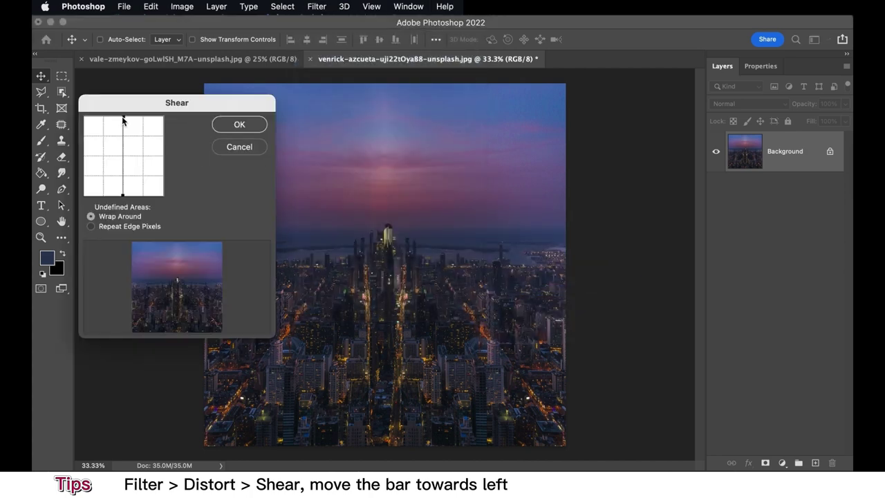
left_click_drag(123, 119, 84, 117)
left_click_drag(123, 195, 117, 199)
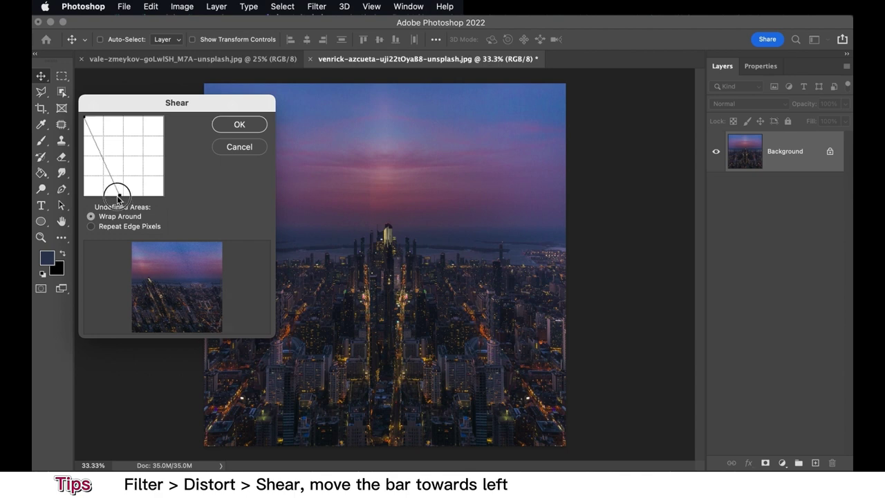
left_click(239, 125)
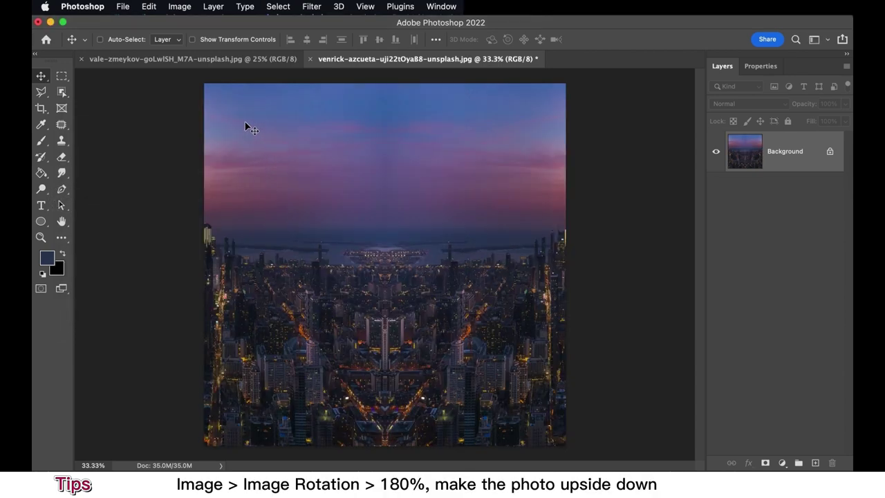
- Rotate the image 180° and apply Polar Coordinates to form the tiny planet
left_click(179, 8)
mouse_move(202, 122)
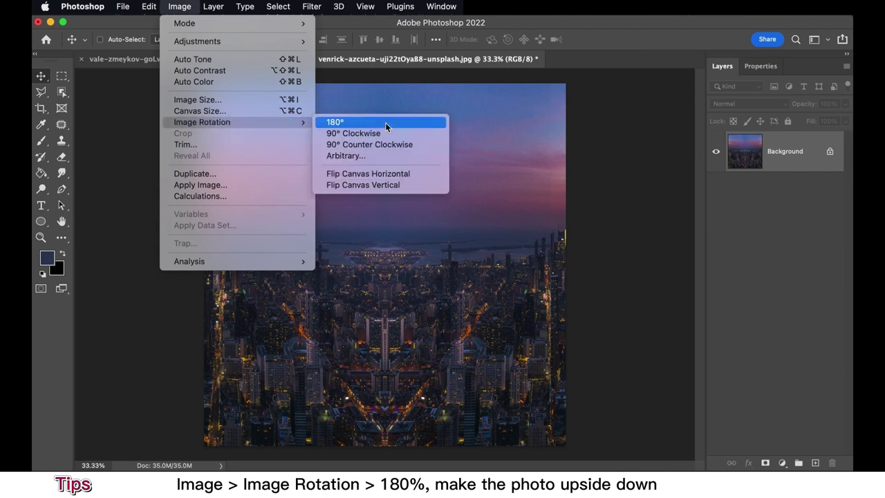
left_click(386, 124)
left_click(311, 6)
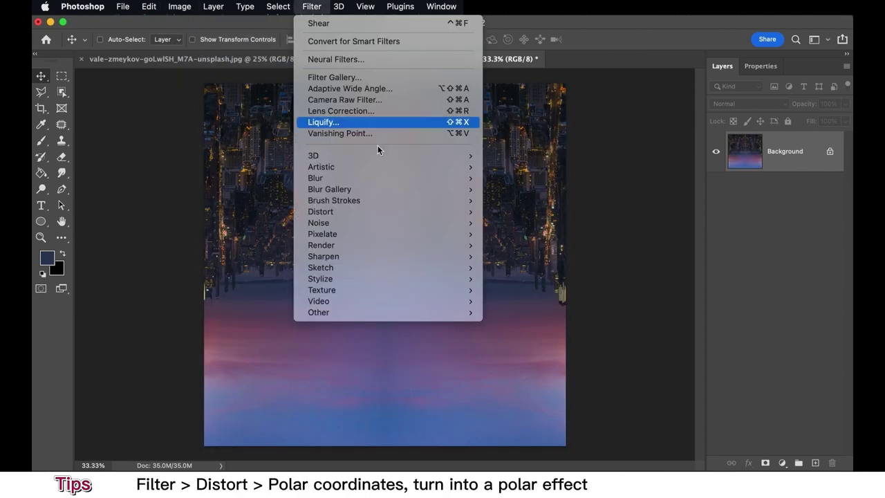
mouse_move(320, 212)
left_click(515, 266)
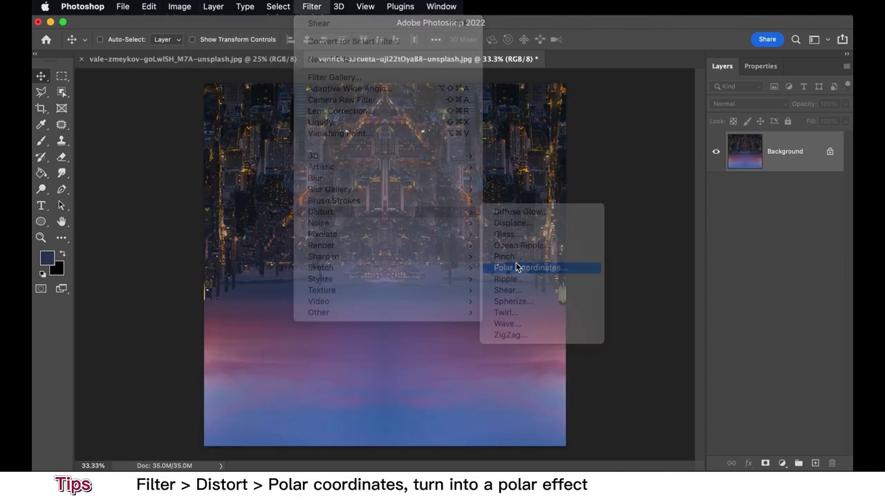
left_click(326, 168)
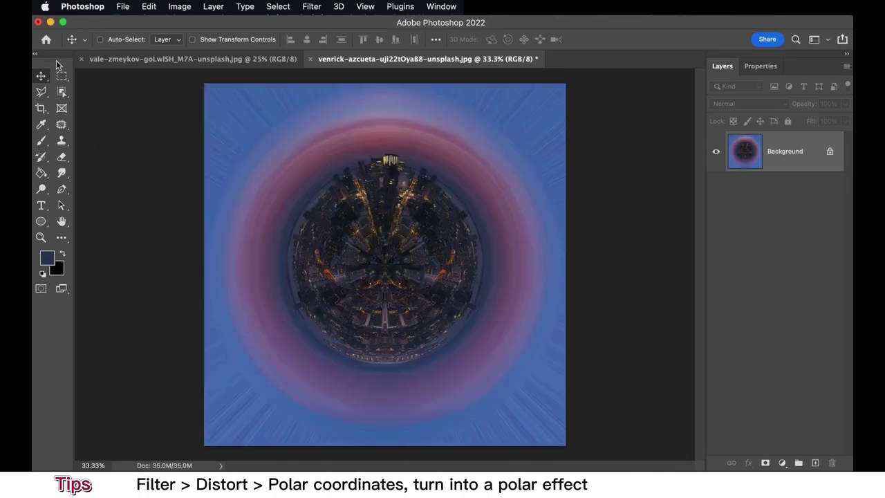
key("ctrl+a")
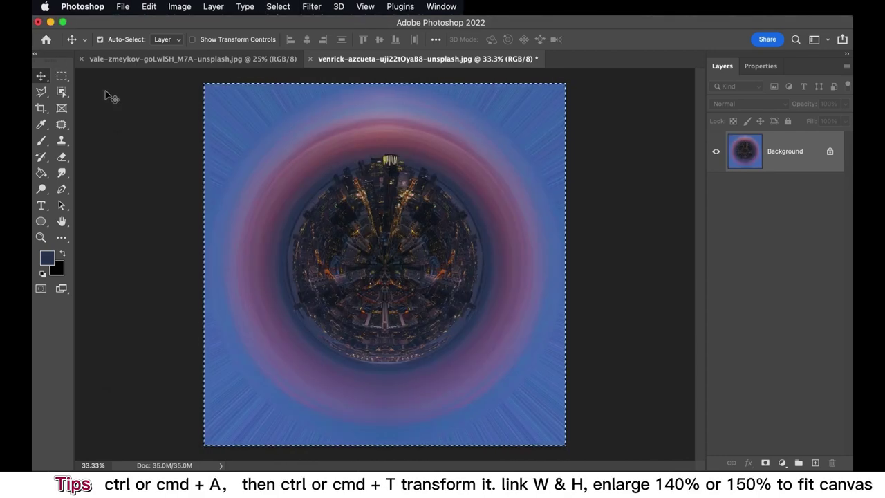
- Scale the tiny planet up with Free Transform, settling on 150% instead of 140%
key("ctrl+t")
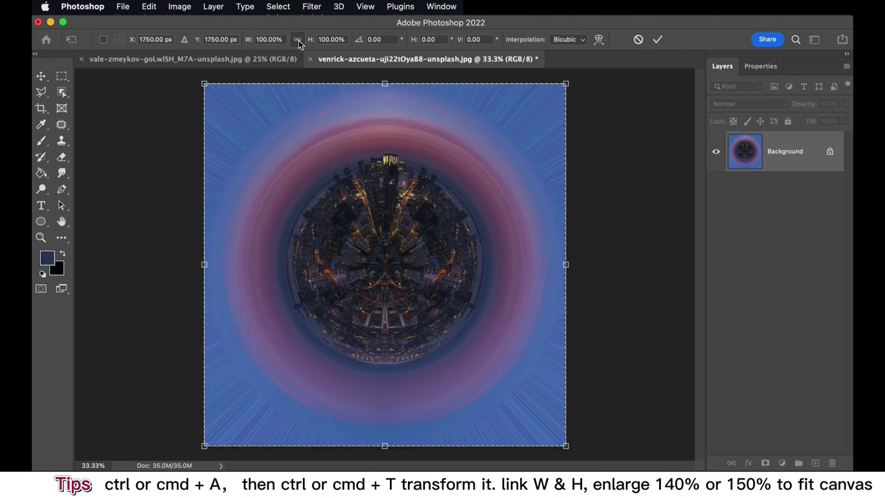
left_click(267, 39)
type("140")
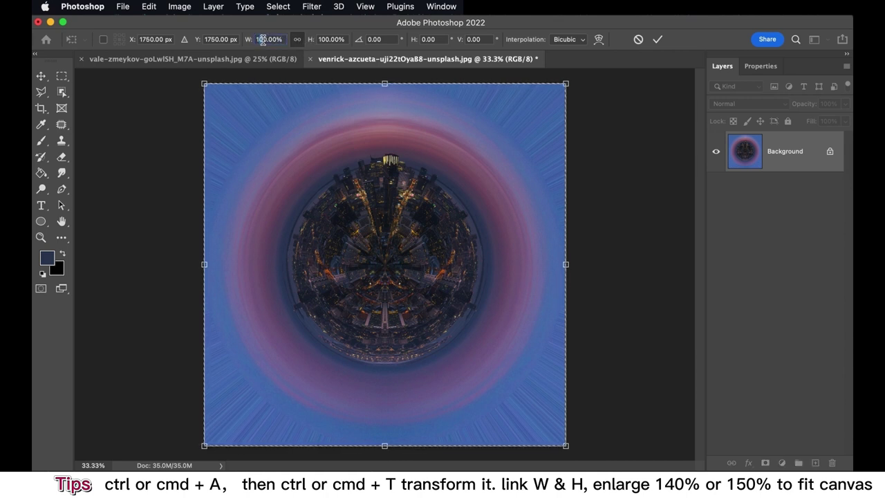
key("Return")
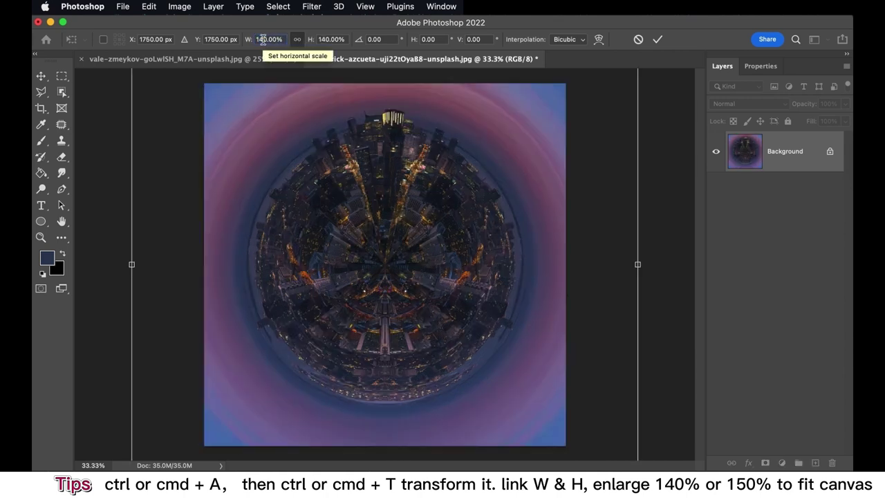
type("150")
key("Return")
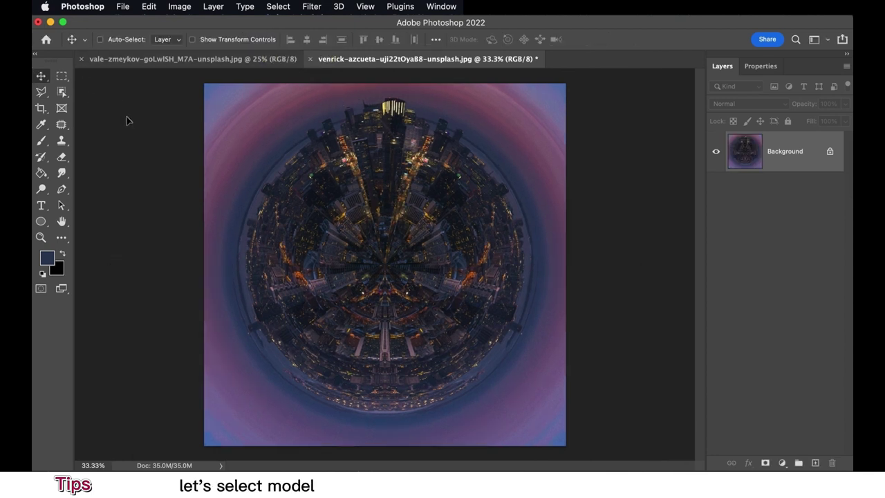
- In the elevator photo, rough-select the upper model with Object Selection and enter Quick Mask
left_click(207, 60)
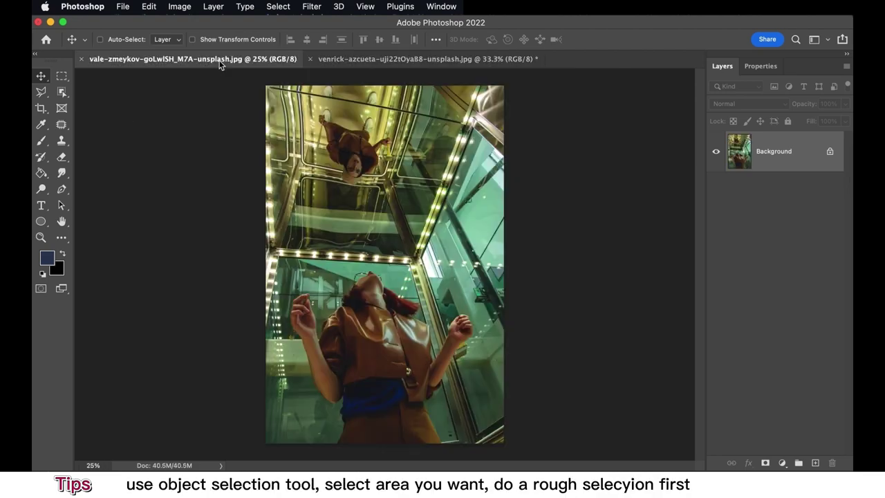
left_click(61, 94)
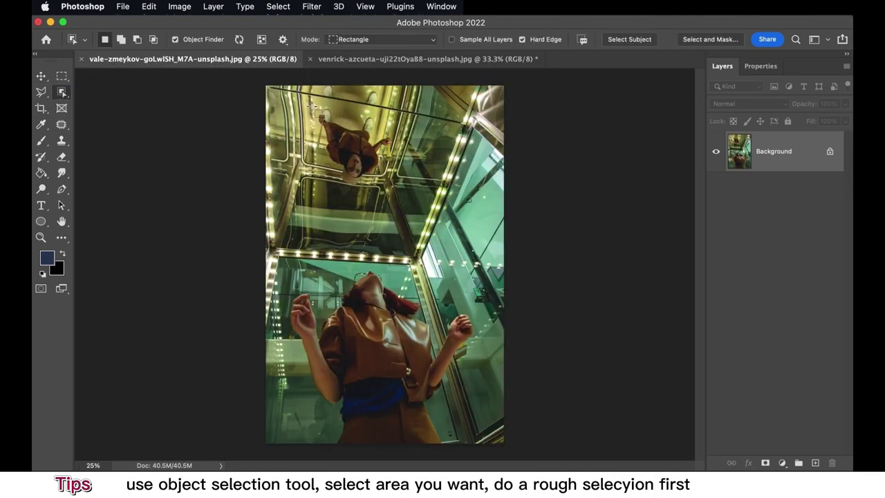
left_click_drag(312, 104, 400, 186)
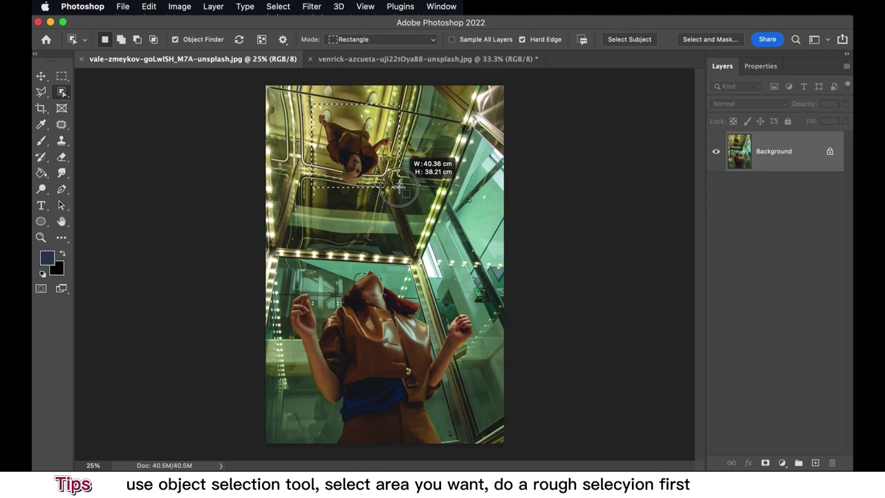
left_click(40, 290)
- Set the brush to 100% hardness and 100% opacity, and zoom in to 100% on the model
key("b")
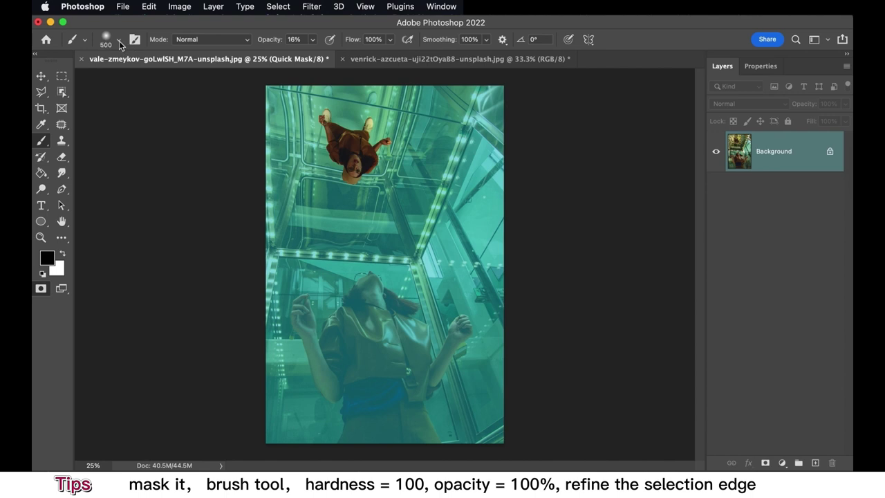
left_click(119, 40)
left_click_drag(101, 105, 177, 105)
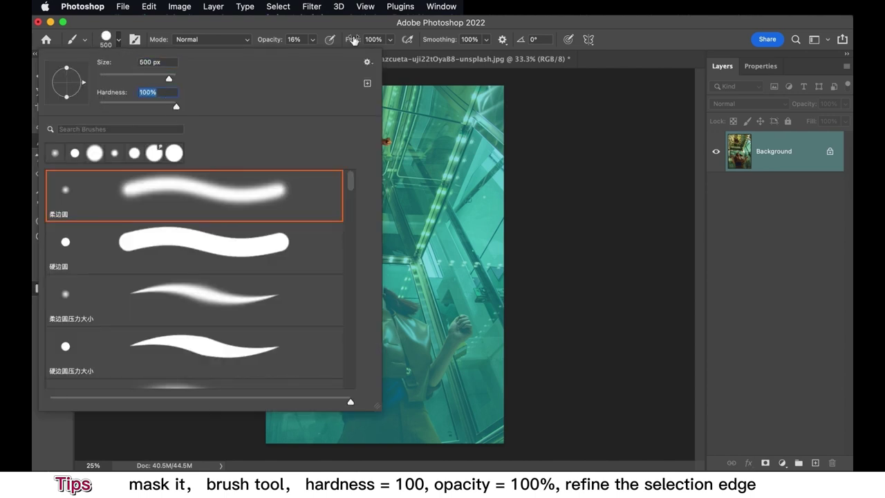
key("Return")
key("0")
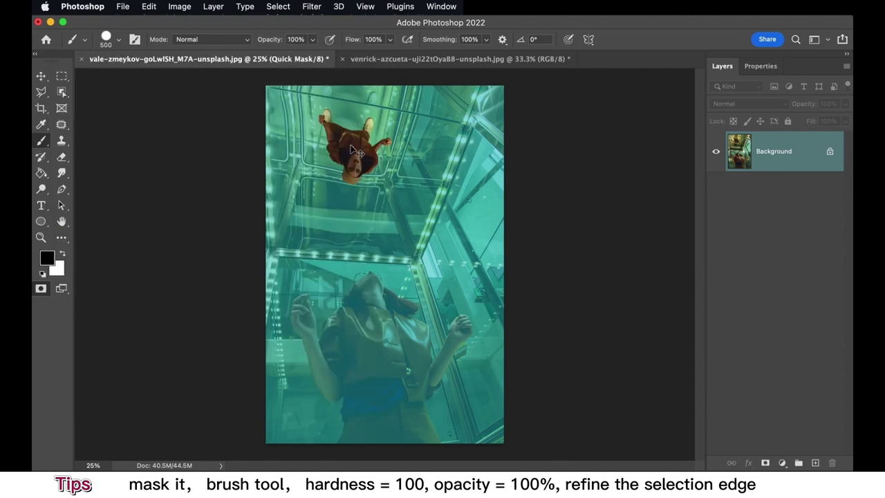
key("ctrl+plus")
key("ctrl+plus")
scroll(340, 158, "up", 3)
key("ctrl+plus")
scroll(340, 188, "up", 2)
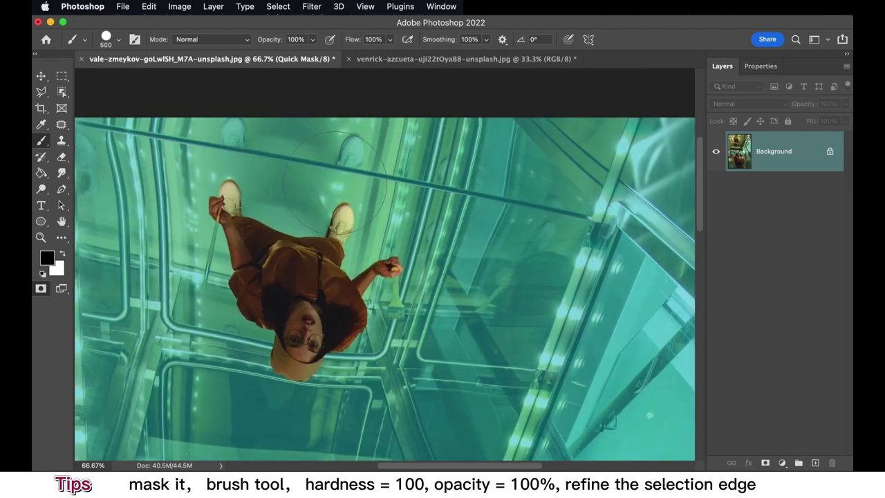
key("ctrl+plus")
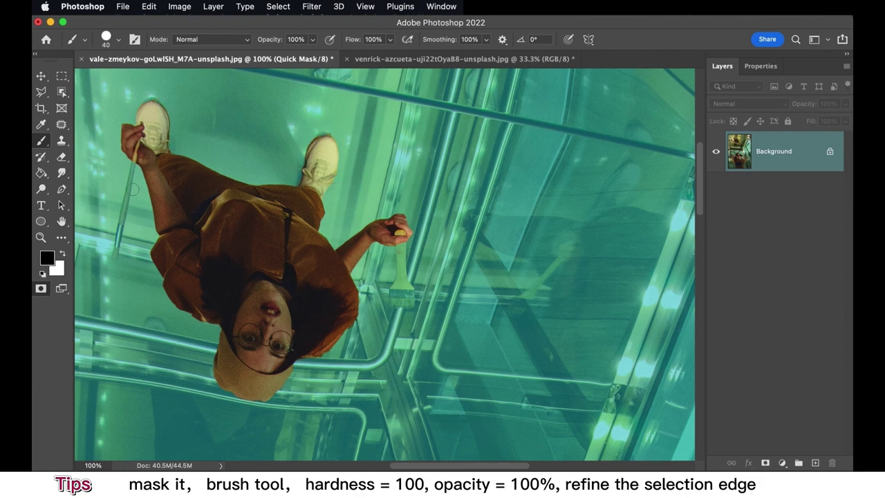
- Turn the Quick Mask back into a selection and paste the model into the tiny-planet city
key("x")
left_click(41, 287)
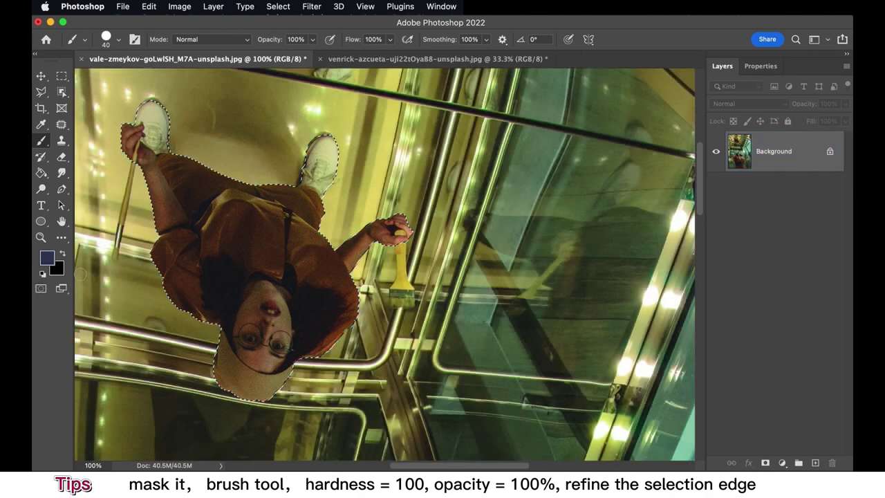
left_click(388, 58)
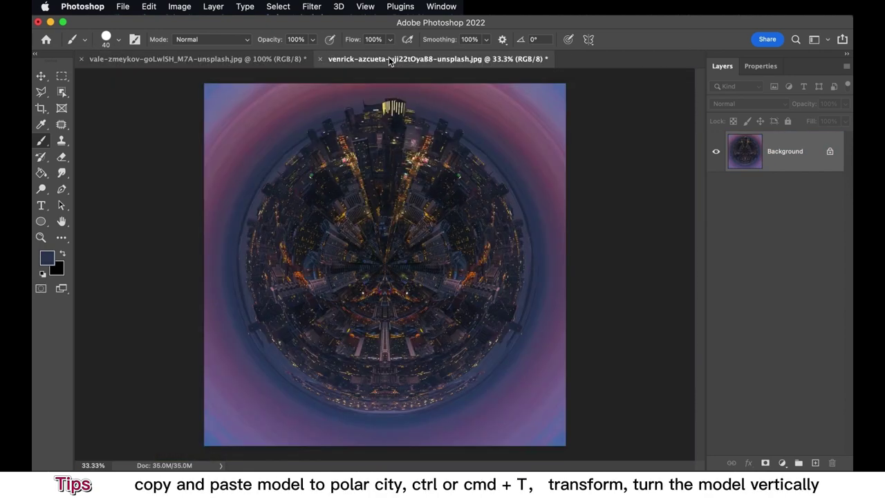
key("super+v")
- Rotate the pasted model 180° upright and nudge her up to the planet centre
key("super+t")
right_click(392, 202)
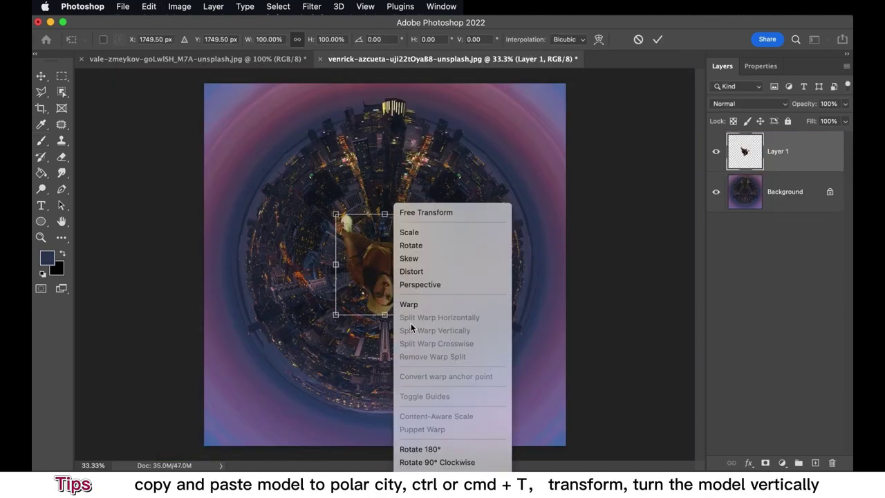
left_click(438, 448)
left_click_drag(404, 270, 408, 256)
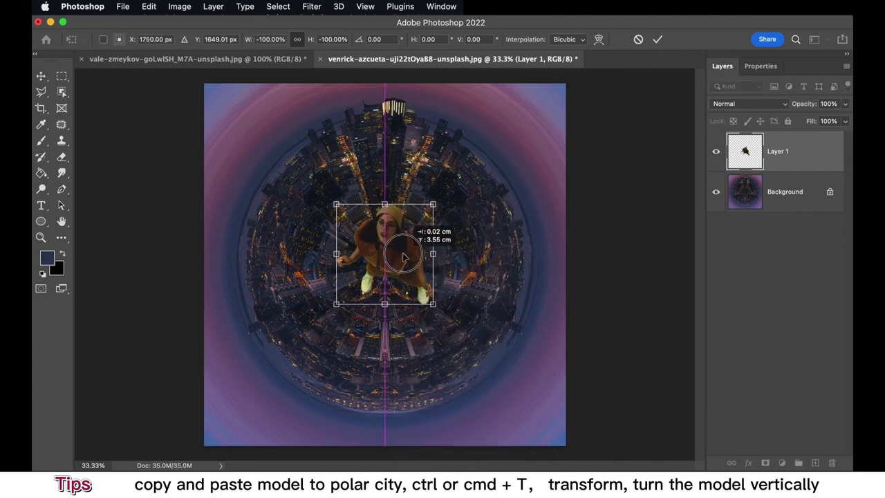
key("Return")
key("b")
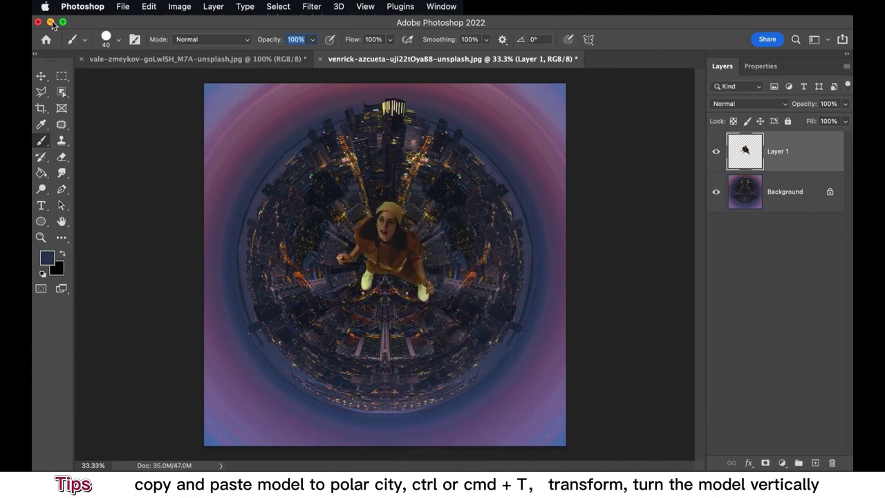
left_click(42, 93)
key("super+equal")
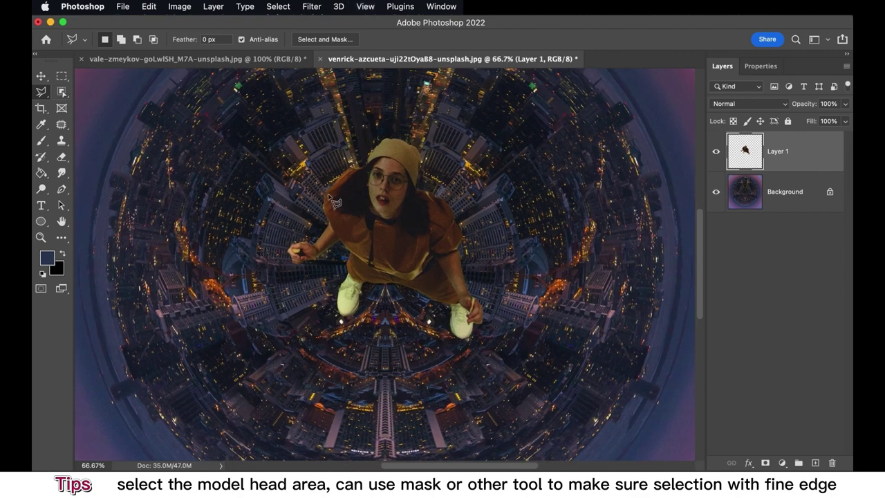
- Lasso around the model's head and refine the hair edge in Select and Mask
mouse_move(330, 196)
left_mouse_down()
mouse_move(349, 183)
mouse_move(437, 211)
left_mouse_up()
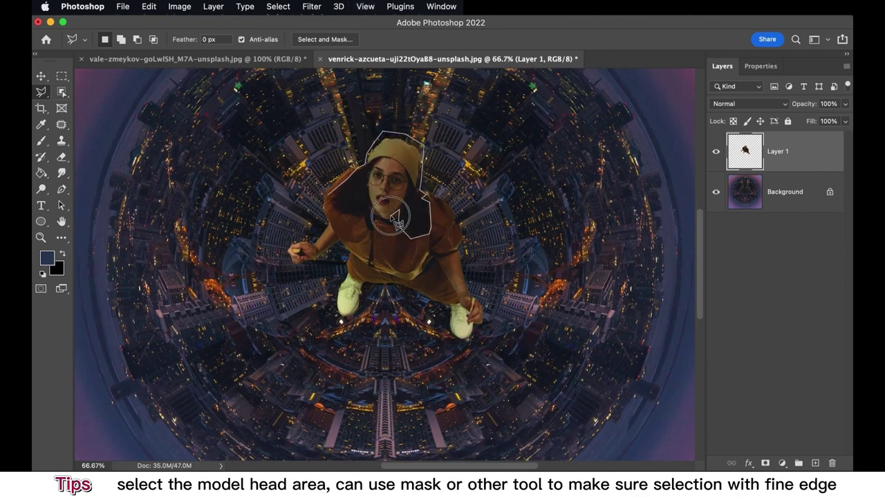
left_click_drag(405, 229, 330, 199)
key("w")
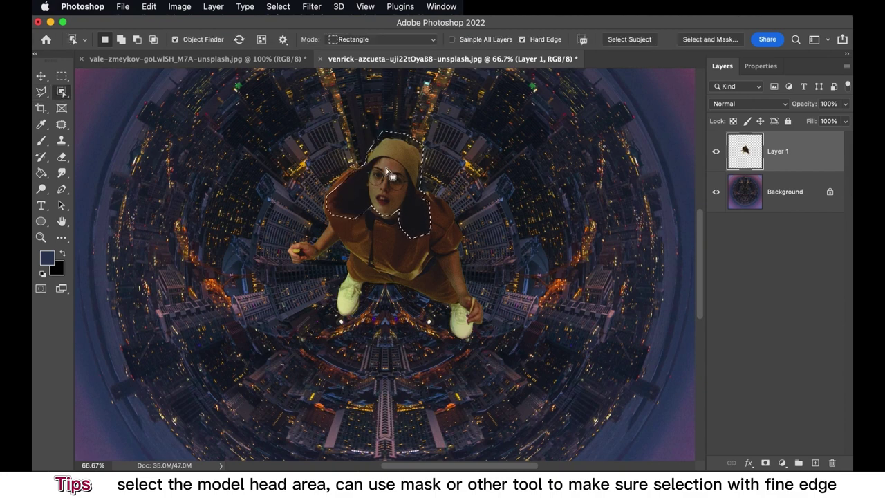
key("super+alt+r")
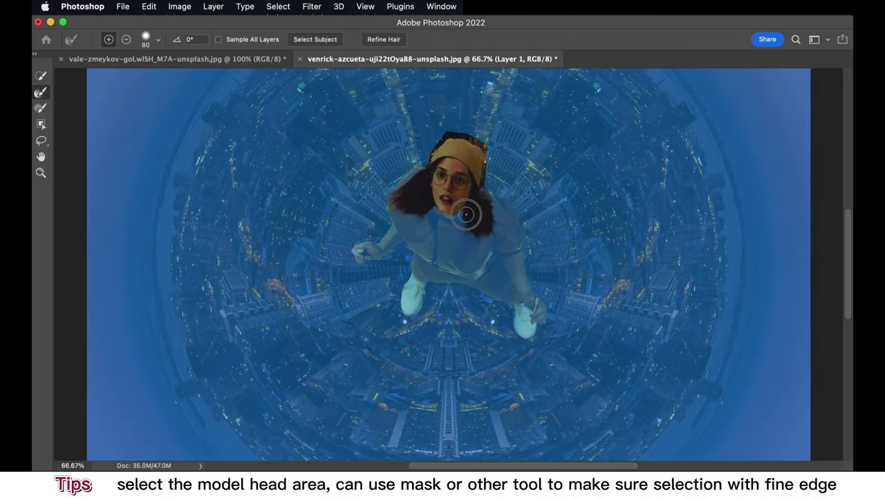
key("Return")
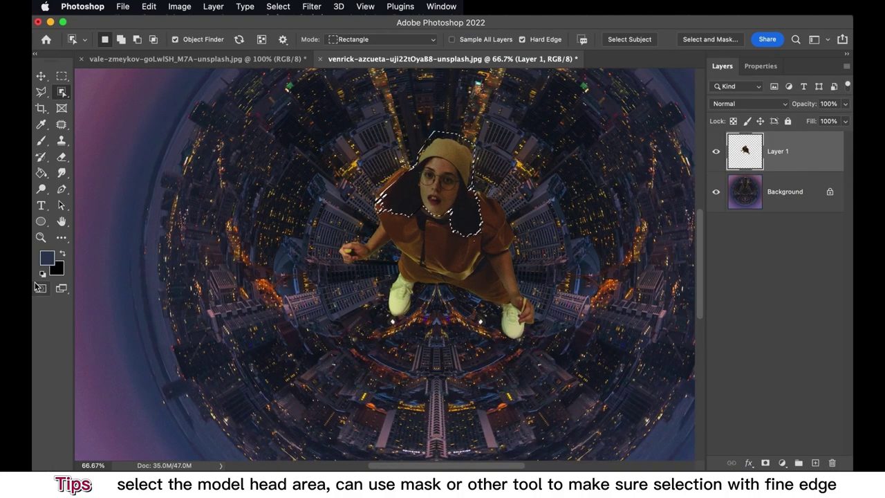
- Enter Quick Mask with a black Brush ready to touch up the head selection
key("q")
right_click(40, 140)
left_click(89, 136)
left_click(62, 255)
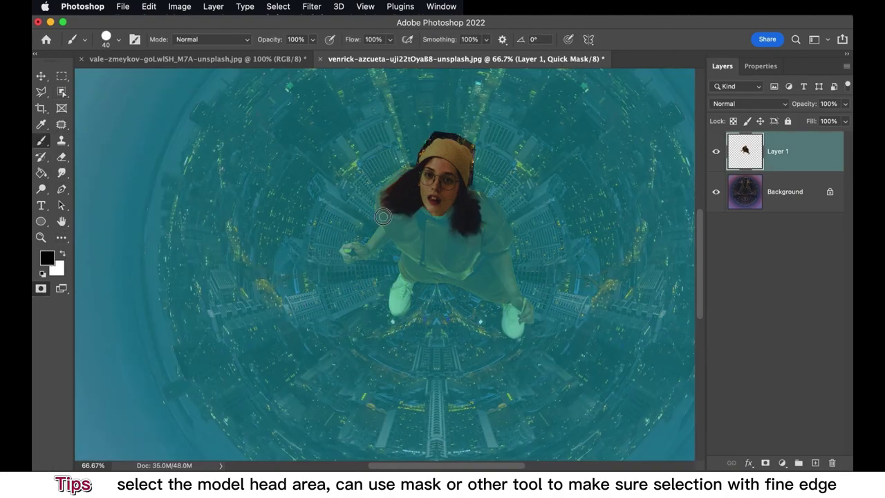
- Copy the head onto its own layer, enlarge it and shift it up and left
key("q")
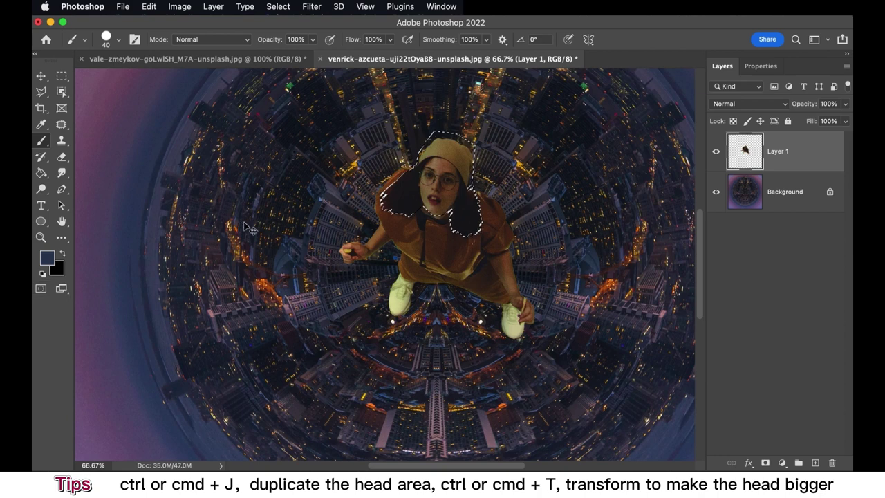
key("ctrl+j")
key("ctrl+t")
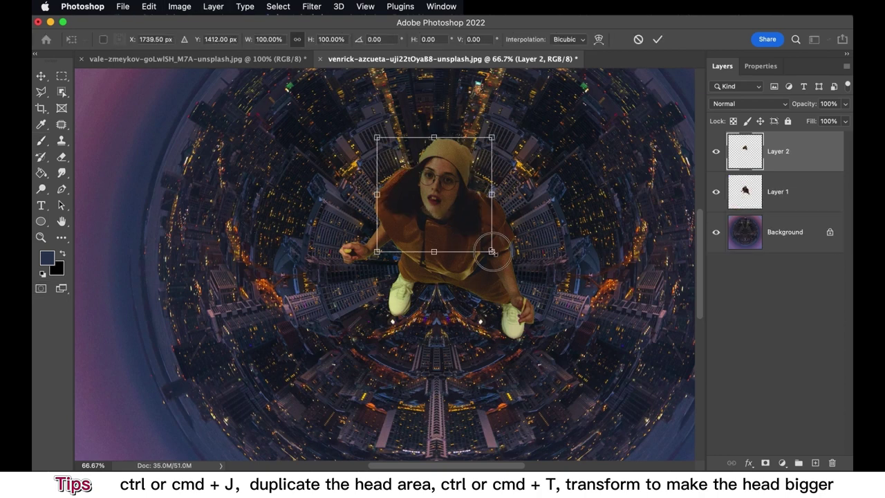
left_click_drag(495, 254, 529, 261)
left_click_drag(476, 218, 451, 194)
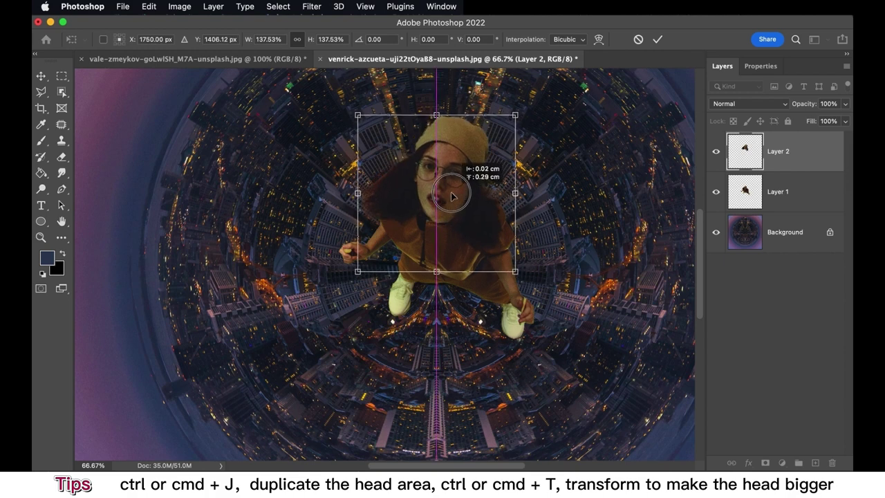
key("Return")
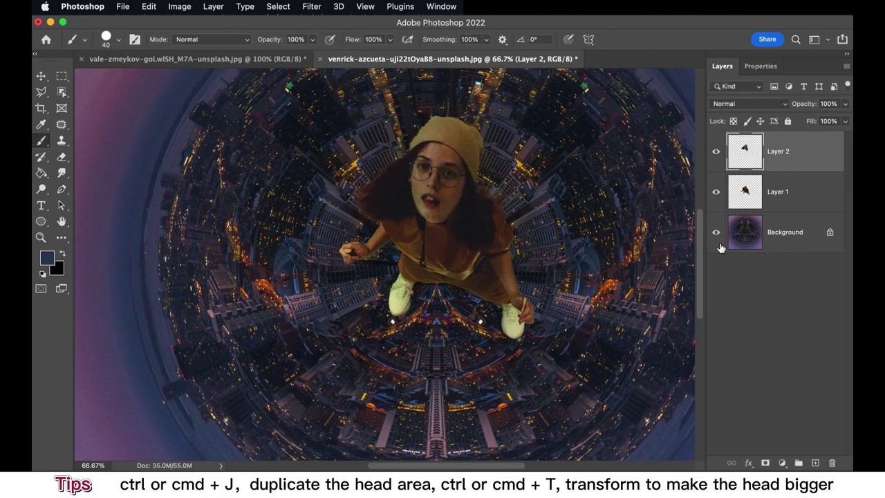
- Shorten the Layer 1 body by pulling its lower corners up toward the head
left_click(805, 198)
key("ctrl+t")
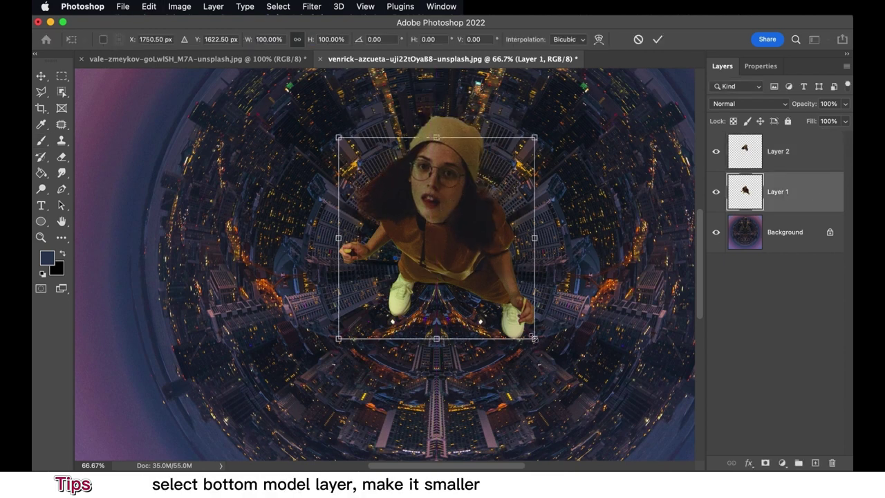
left_click_drag(534, 338, 521, 316)
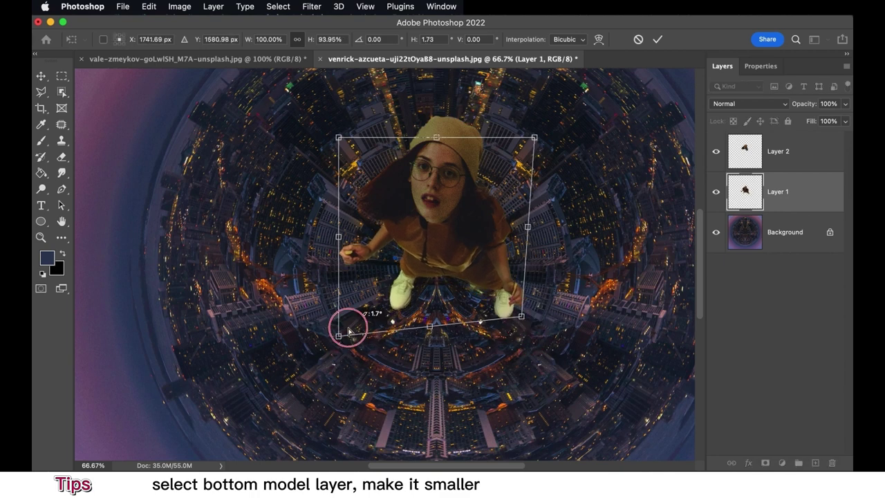
left_click_drag(349, 333, 356, 320)
left_click_drag(520, 315, 515, 300)
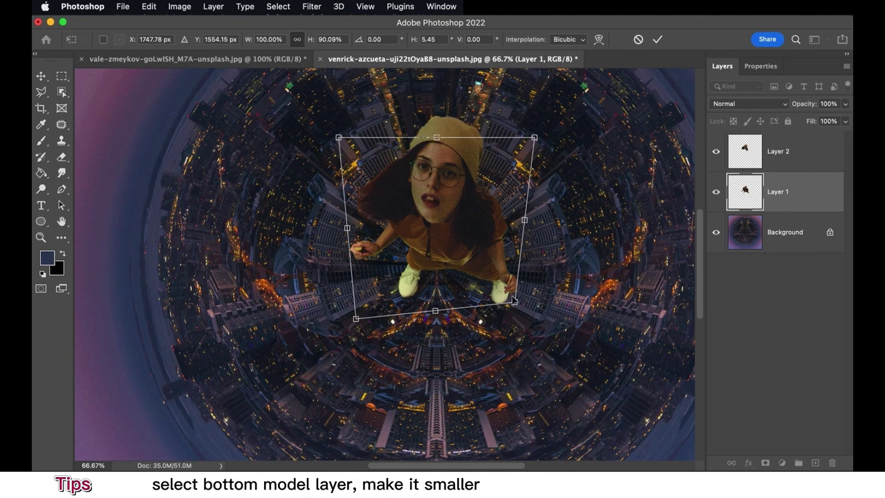
key("Return")
key("b")
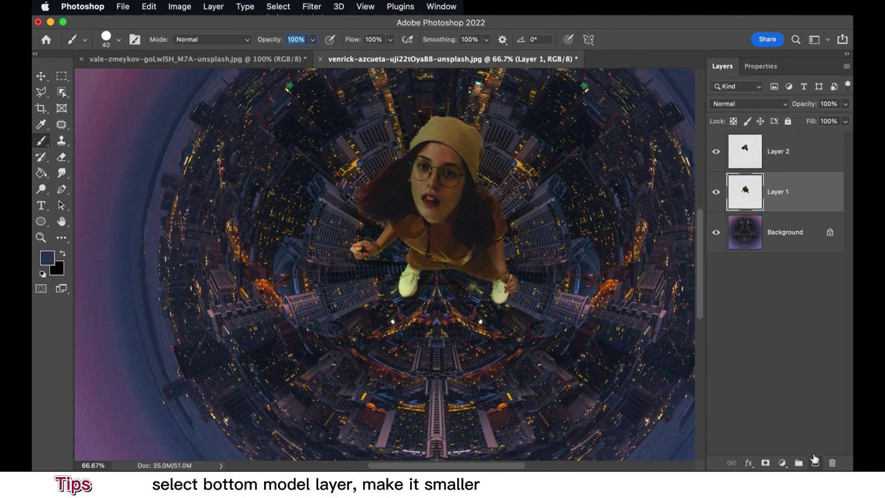
left_click(816, 463)
- Clip the new Layer 3 to Layer 1 and set up the Clone Stamp at size 50
left_click(827, 211, "alt")
key("s")
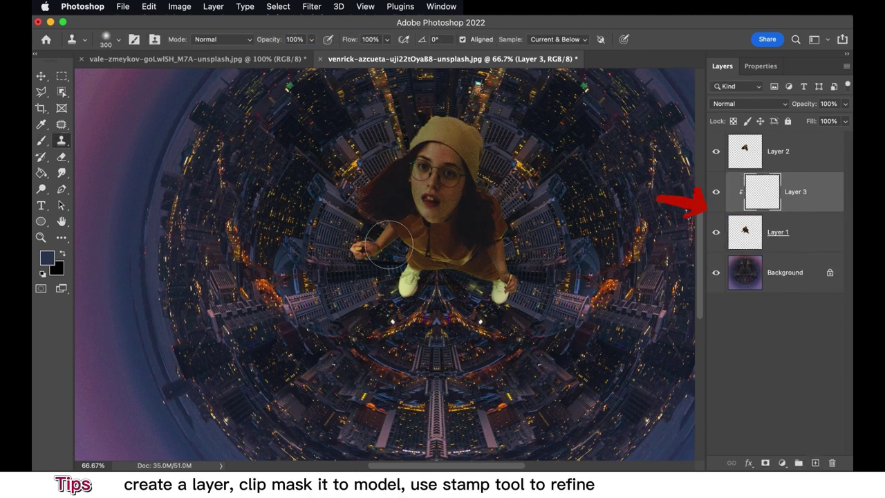
key("bracketleft")
key("bracketleft")
key("bracketleft")
key("bracketleft")
key("bracketleft")
key("bracketleft")
key("bracketleft")
key("bracketleft")
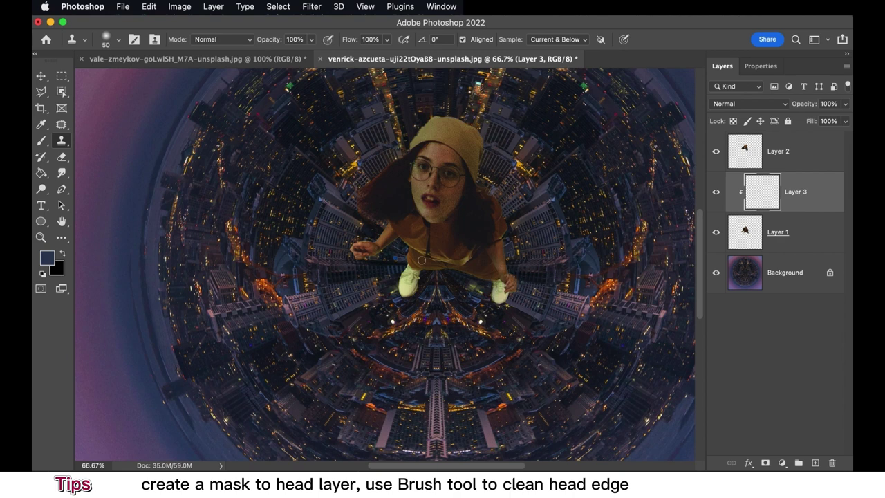
- Add a layer mask to Layer 2 and paint it black with a soft 23 px brush along the hair edge
left_click(758, 165)
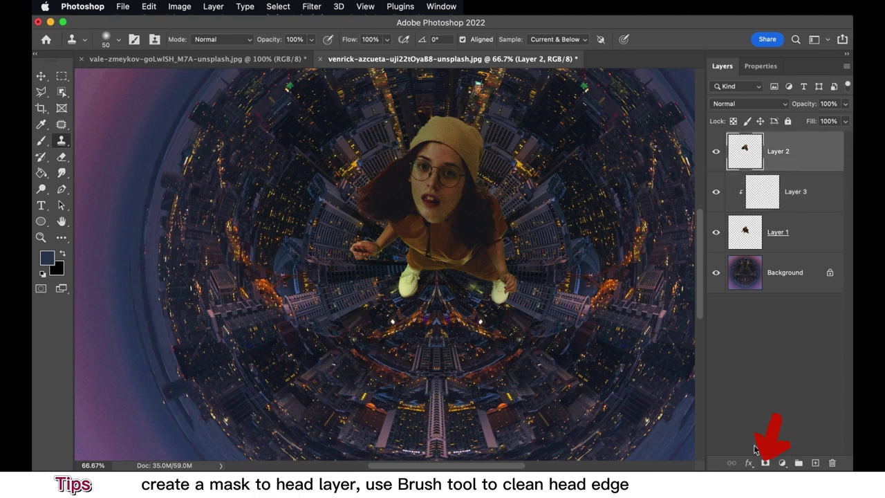
left_click(765, 462)
left_click(41, 140)
left_click(110, 39)
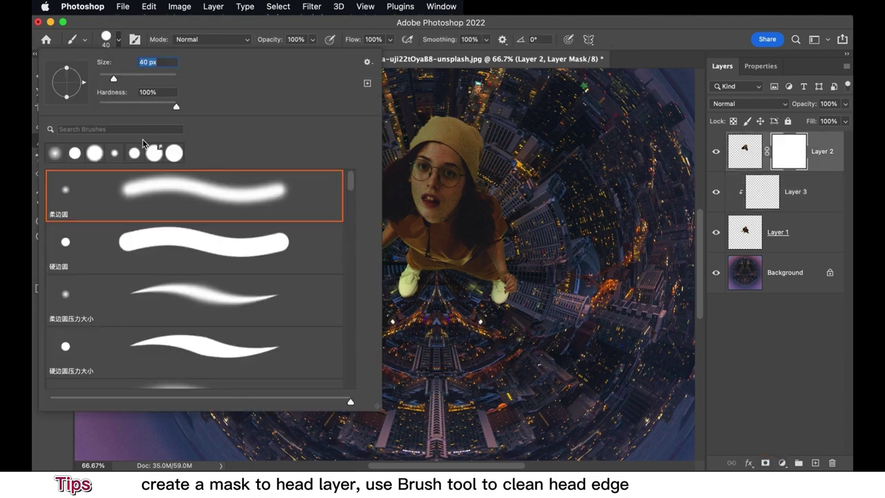
left_click_drag(113, 78, 105, 78)
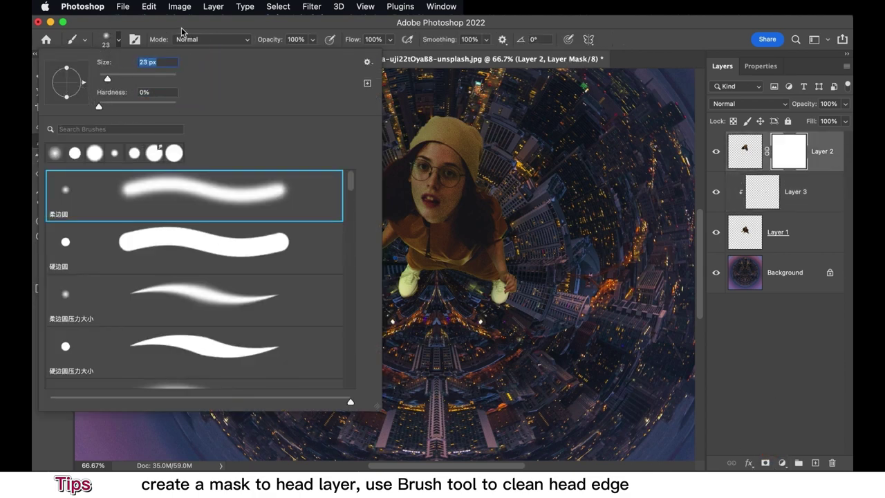
key("Return")
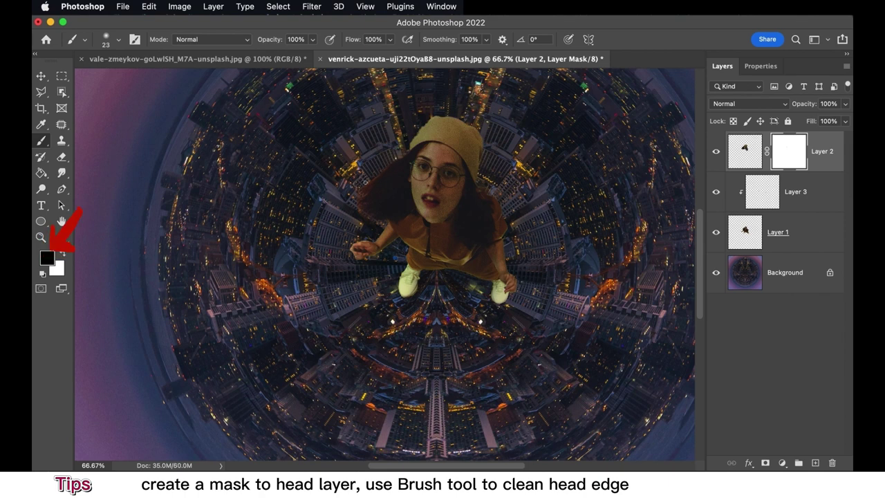
left_click(363, 184)
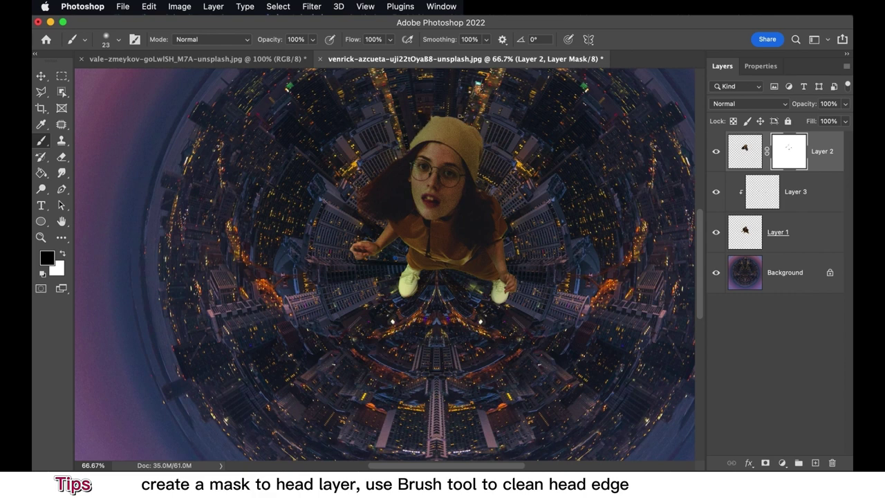
key("ctrl+minus")
- Merge Layers 1–3 into Layer 2 and clip a Hue/Saturation layer at Saturation -24 to it
left_click(805, 238, "shift")
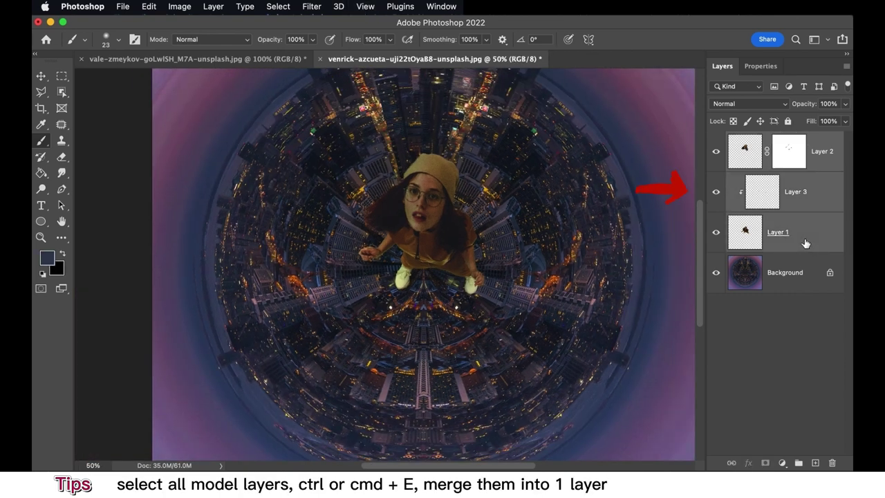
key("ctrl+e")
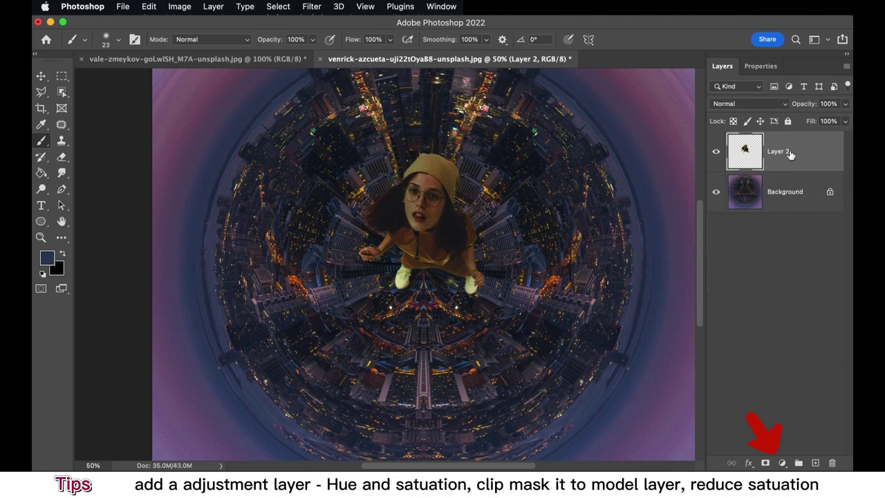
left_click(782, 463)
left_click(796, 326)
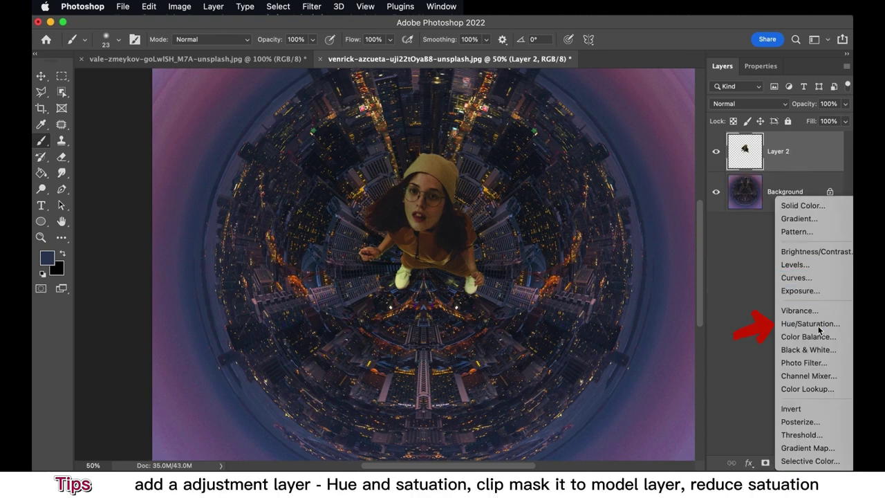
left_click(782, 172, "alt")
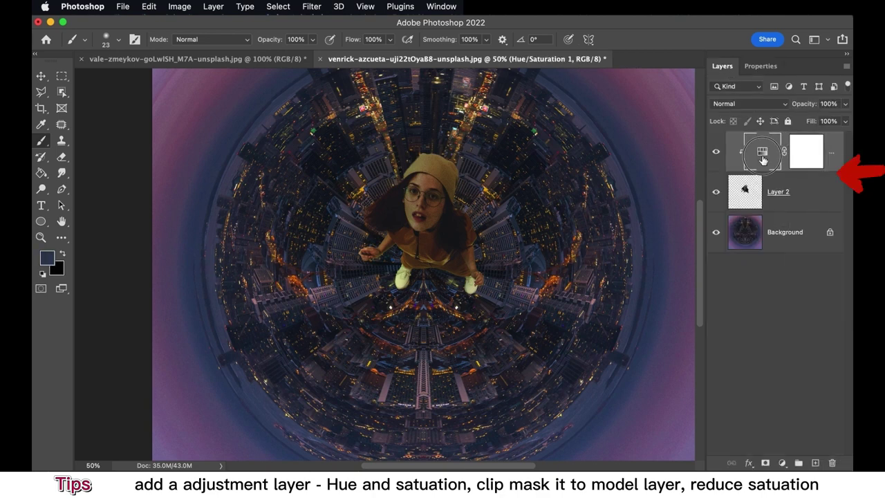
left_click(760, 152)
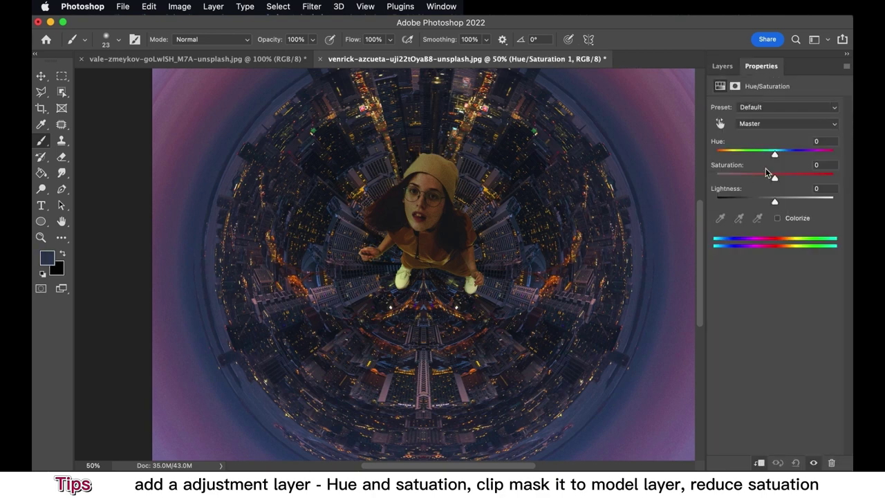
left_click(723, 65)
left_click(782, 463)
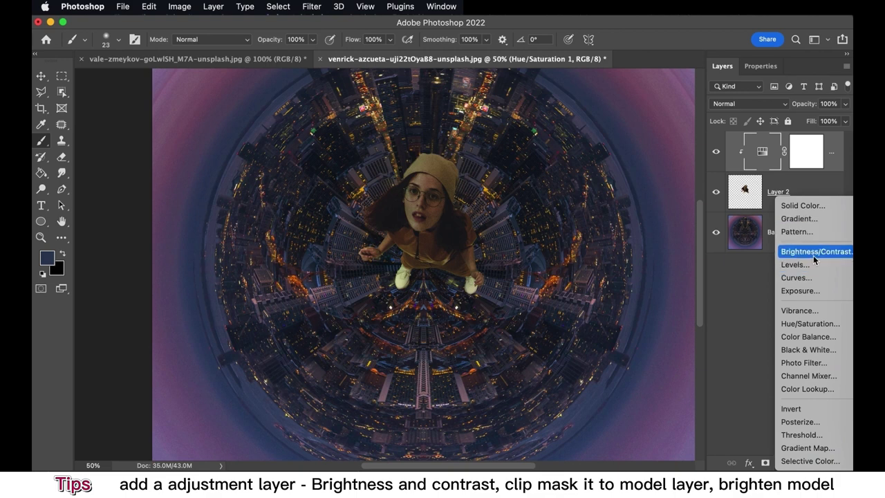
- Add a clipped Brightness/Contrast layer to the model with brightness 21 and contrast 53
left_click(792, 251)
left_click(723, 66)
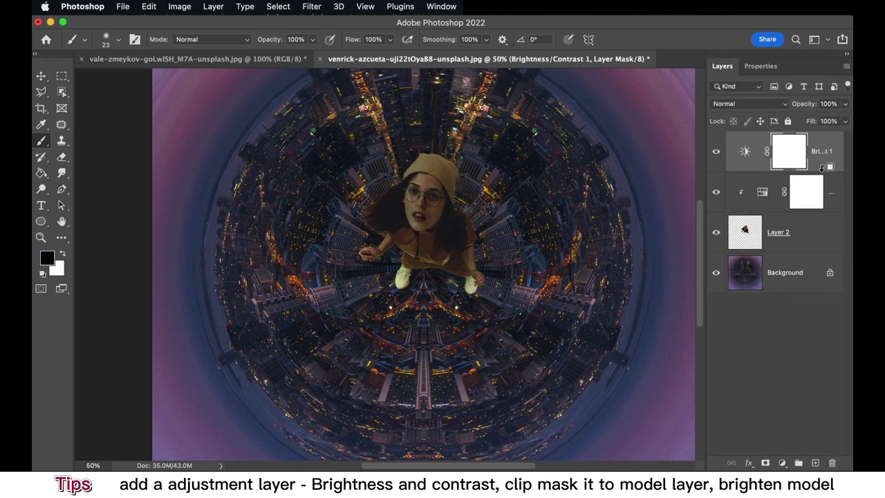
left_click(822, 168, "alt")
double_click(762, 153)
left_click_drag(775, 141, 805, 167)
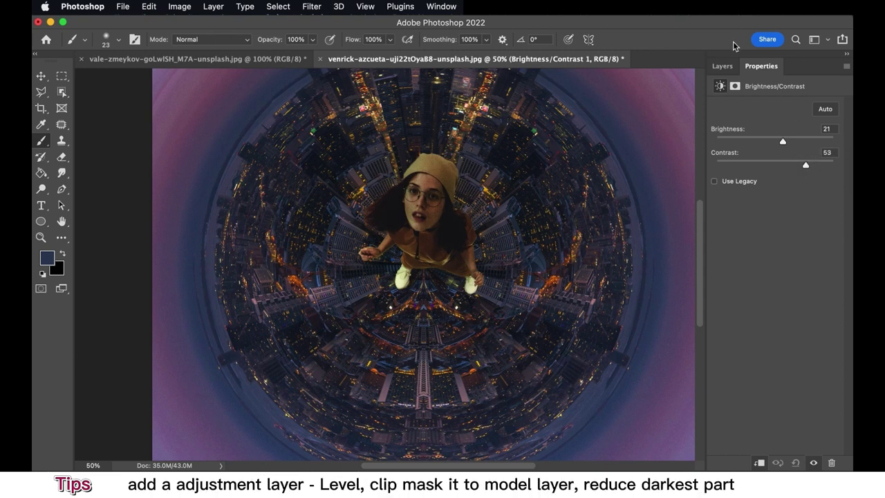
left_click(722, 65)
- Add a clipped Levels layer with black input 11 and midtone 1.14
left_click(790, 463)
left_click(796, 264)
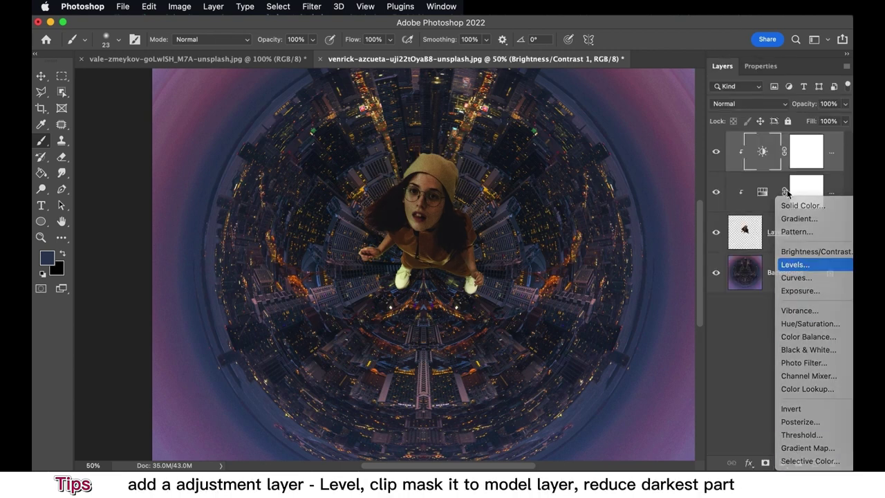
left_click(722, 65)
left_click(768, 161, "alt")
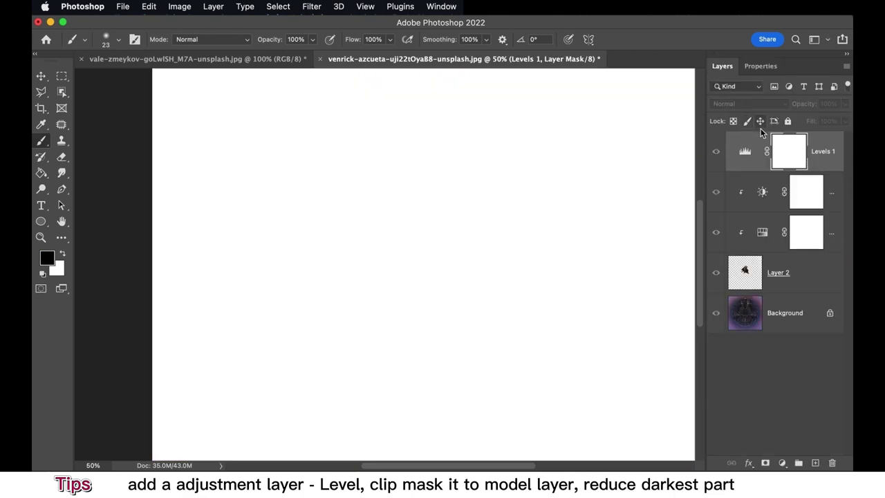
left_click(789, 151, "alt")
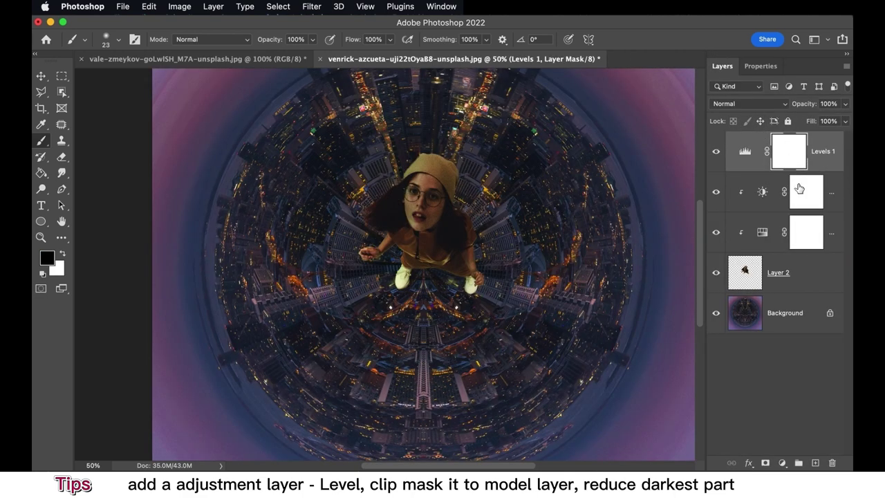
left_click(835, 169, "alt")
left_click(764, 160)
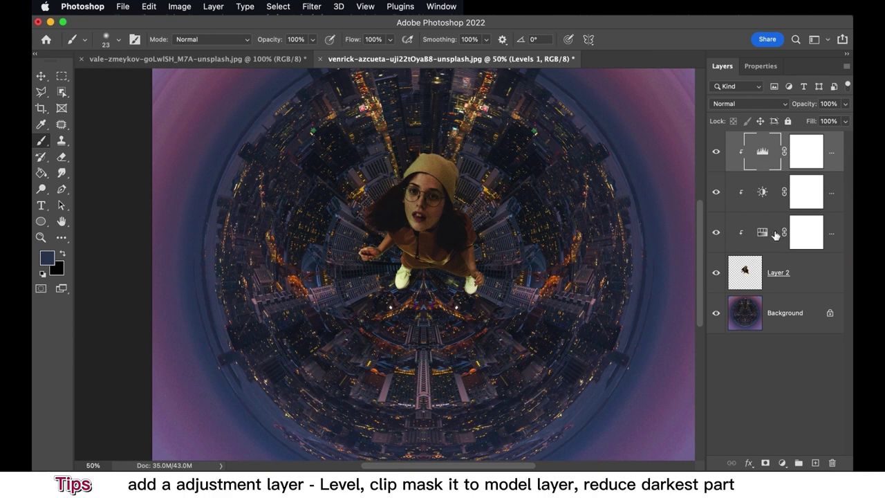
double_click(763, 153)
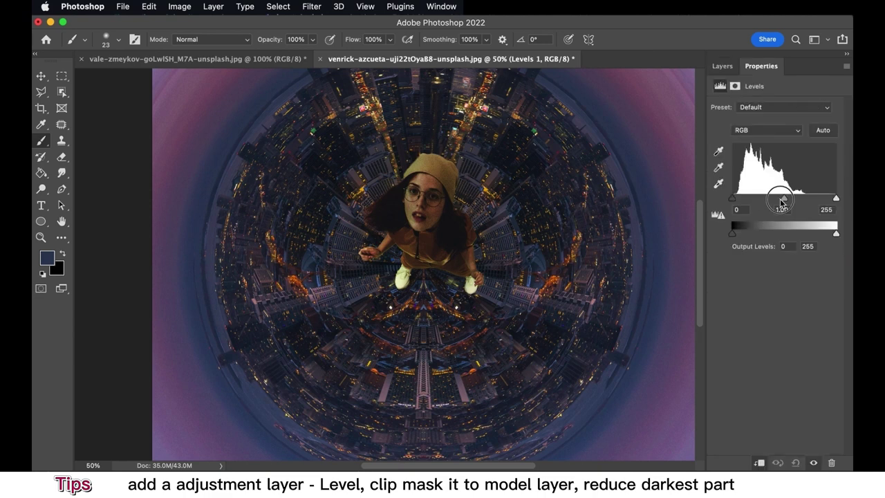
left_click_drag(784, 200, 737, 201)
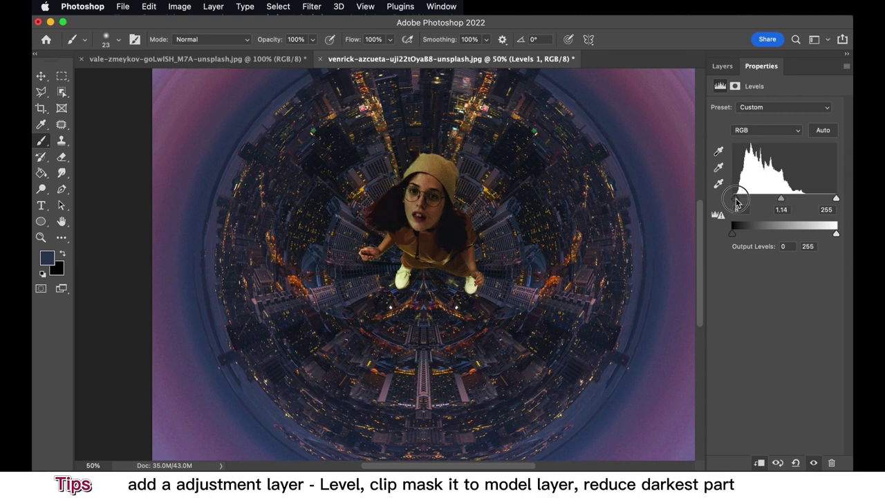
left_click(722, 66)
- Add a new Layer 3 clipped to the model with Multiply blending
left_click(816, 463)
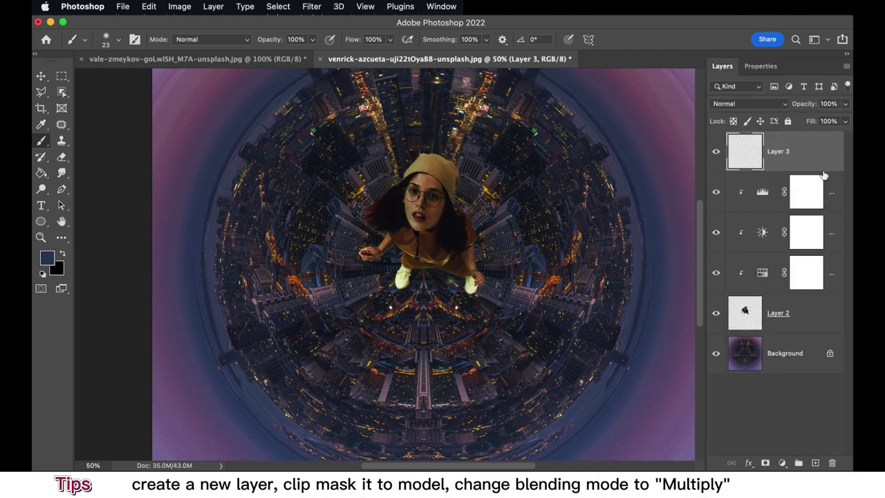
left_click(838, 167, "alt")
left_click(747, 103)
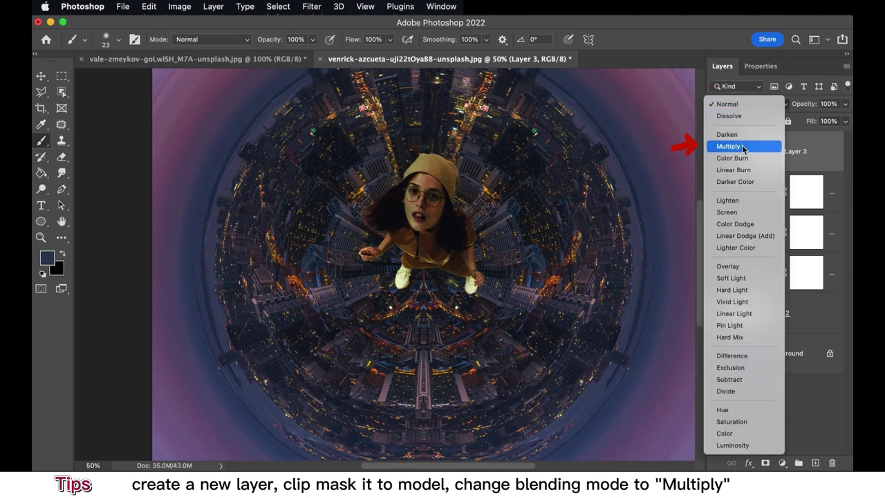
left_click(733, 143)
- Sample a shadow colour and paint soft 23%-opacity shadows under the feet and, at 400 px, around the legs
left_click(42, 125)
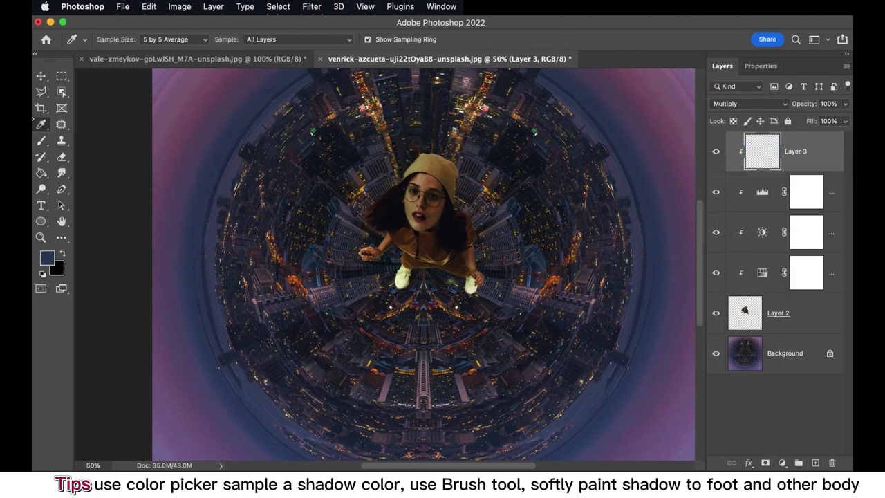
left_click(41, 140)
left_click(107, 39)
type("156")
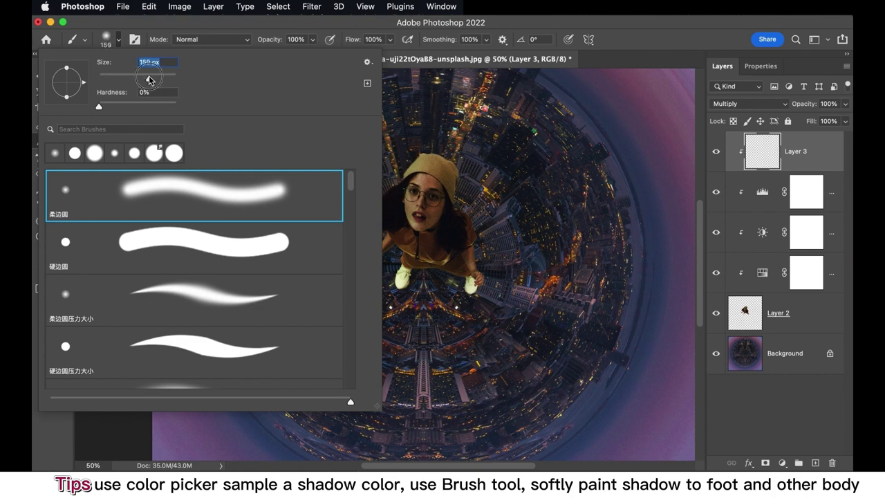
left_click(313, 40)
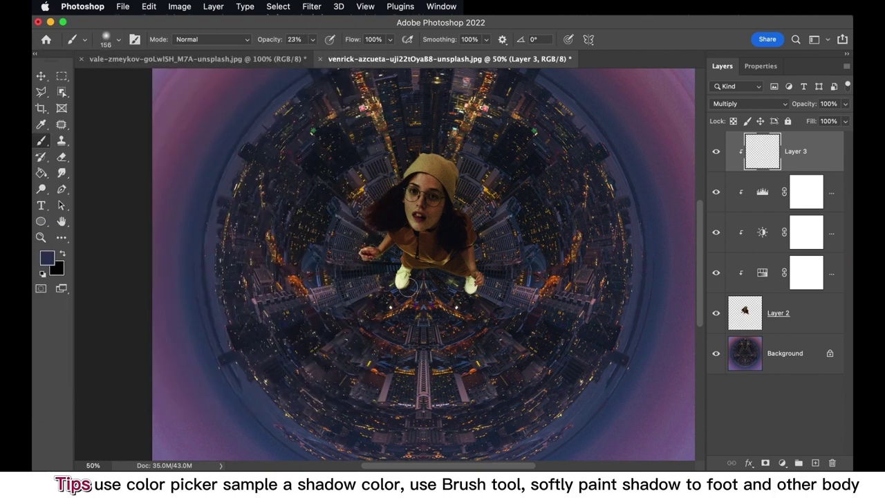
mouse_move(407, 284)
left_mouse_down()
mouse_move(424, 282)
mouse_move(405, 287)
left_mouse_up()
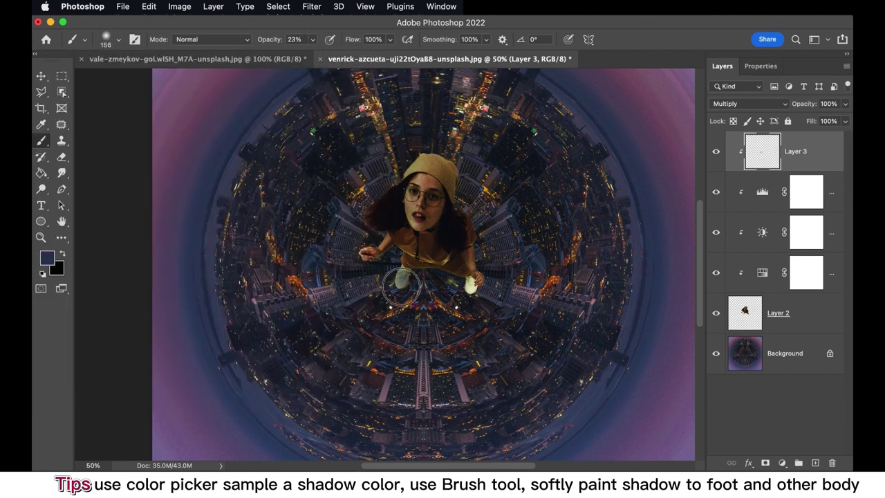
left_click_drag(463, 285, 468, 280)
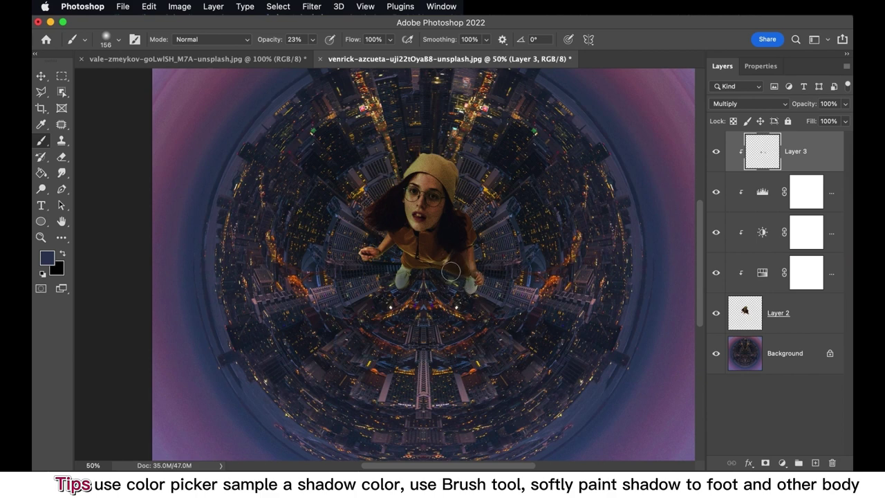
key("bracketright")
key("bracketright")
key("bracketright")
key("bracketright")
key("bracketright")
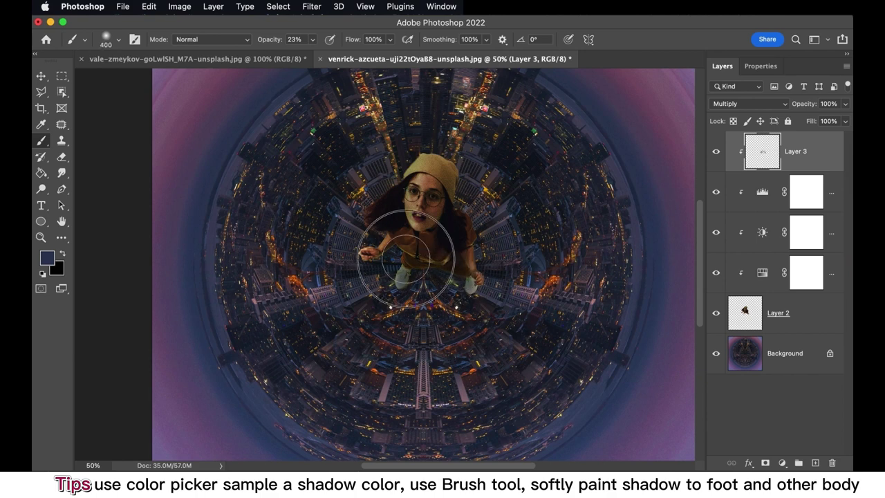
mouse_move(410, 283)
left_mouse_down()
mouse_move(432, 261)
mouse_move(368, 199)
left_mouse_up()
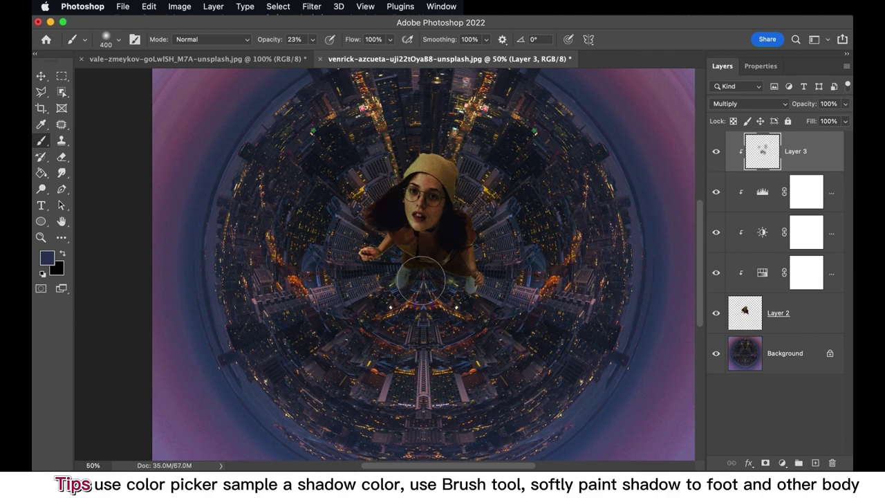
- Add a Color Balance layer above Levels 1 with midtones Magenta/Green -6 and Yellow/Blue +12
key("ctrl+minus")
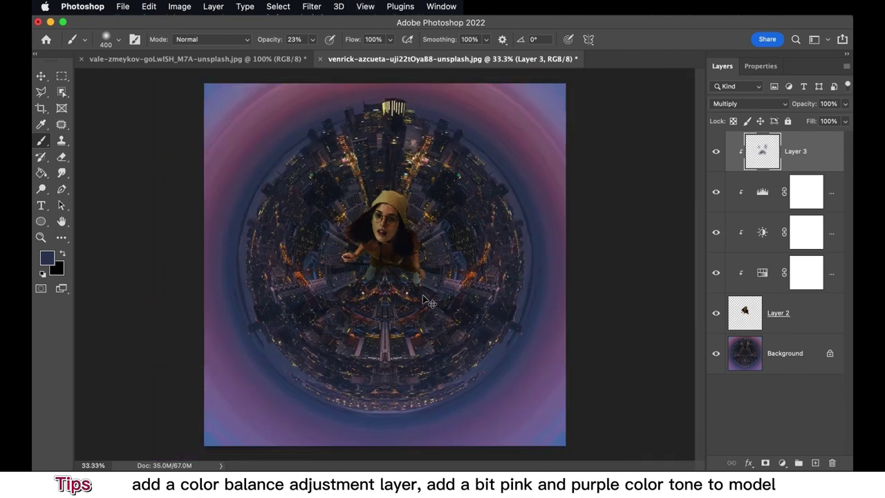
key("ctrl+minus")
key("ctrl+plus")
left_click(822, 197)
left_click(783, 466)
left_click(802, 337)
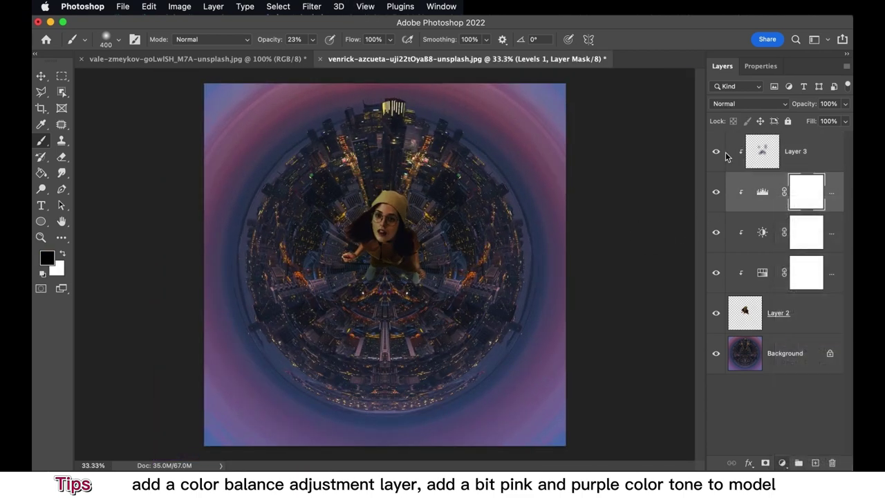
left_click_drag(758, 160, 764, 178)
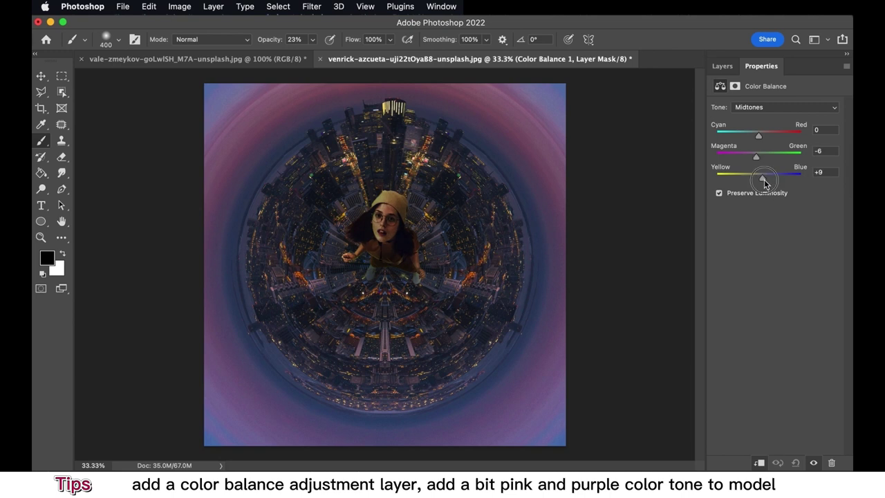
- Set the Color Balance highlights Cyan/Red to -7, then select Layer 3
left_click(759, 106)
left_click(761, 119)
left_click_drag(758, 137, 756, 138)
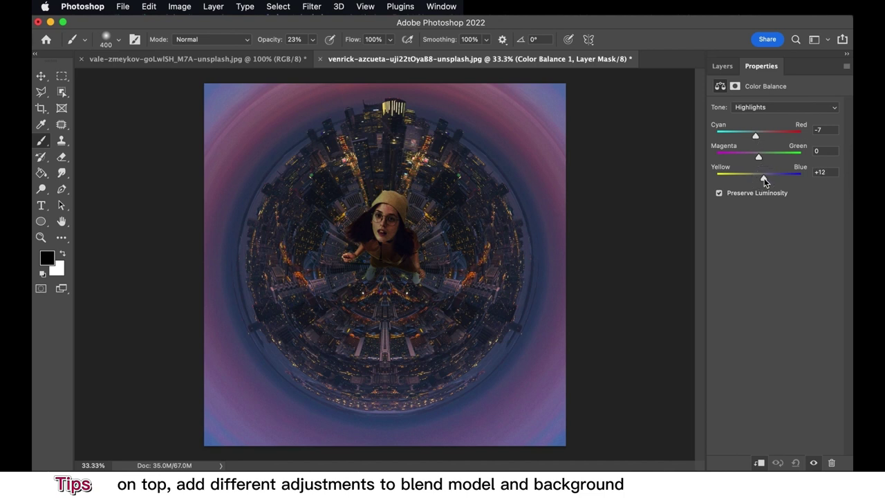
left_click(723, 66)
left_click(806, 151)
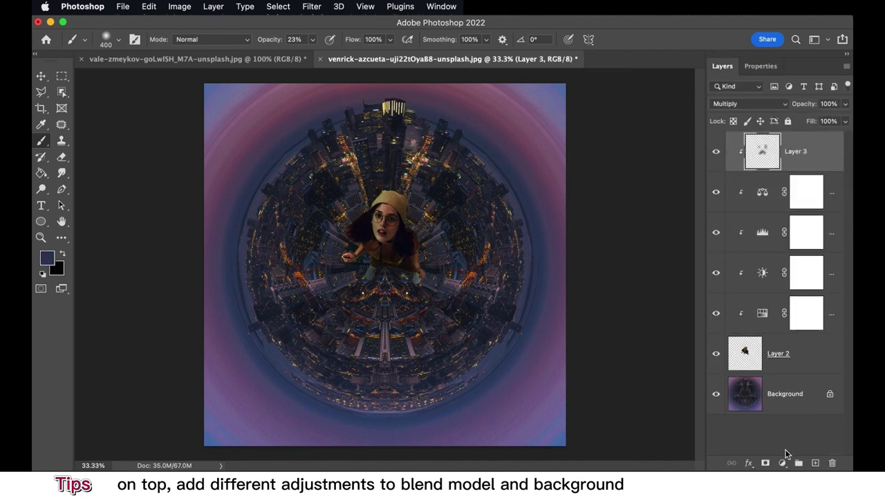
- Add a Brightness/Contrast layer on top with brightness 21 and contrast -7
left_click(784, 461)
left_click(775, 254)
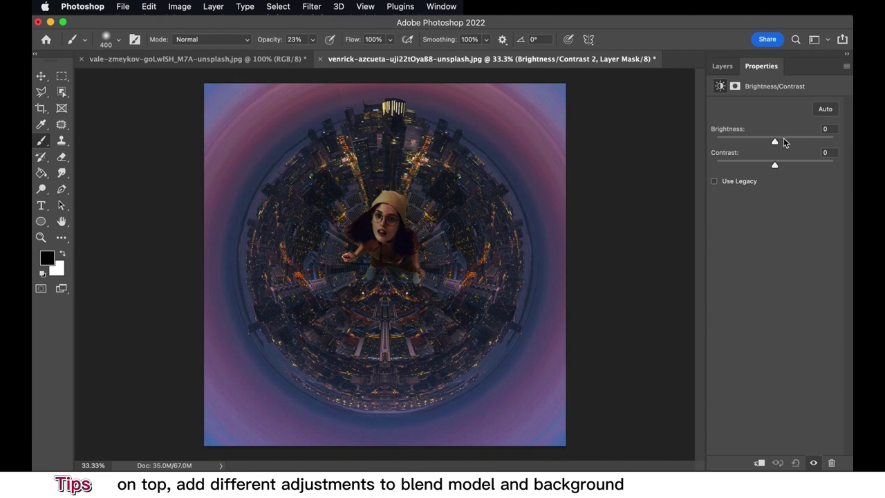
left_click(784, 141)
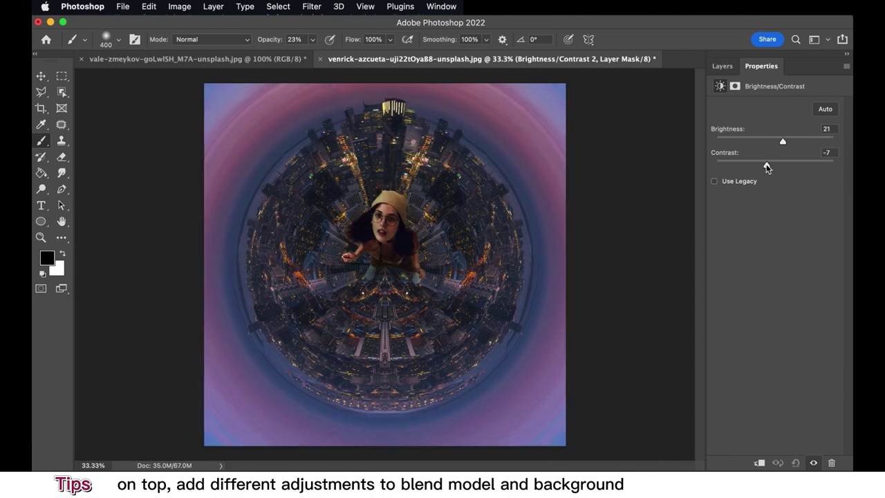
left_click(722, 67)
- Add a Hue/Saturation layer with saturation +9
left_click(783, 461)
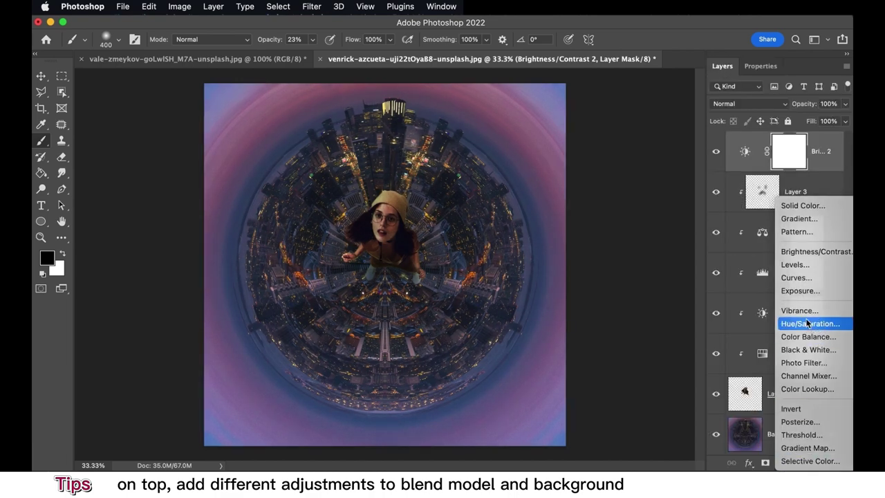
left_click(805, 269)
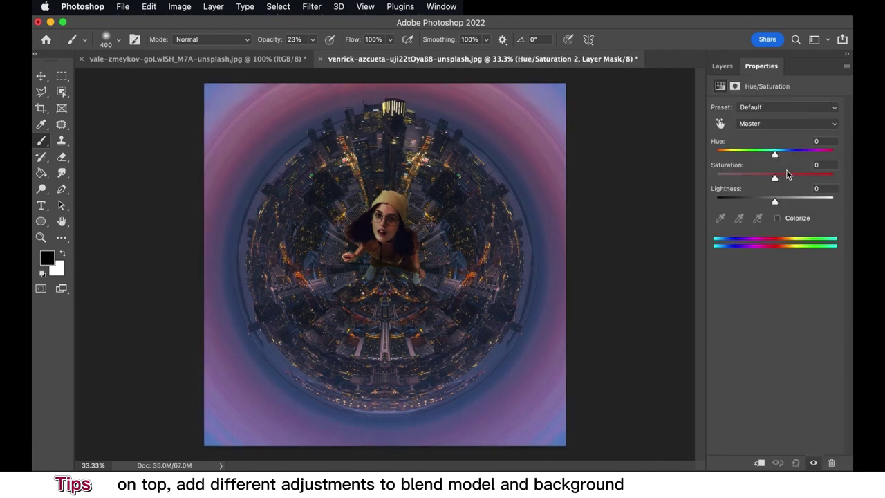
left_click(722, 66)
- Add a Levels layer with black input 12
left_click(783, 462)
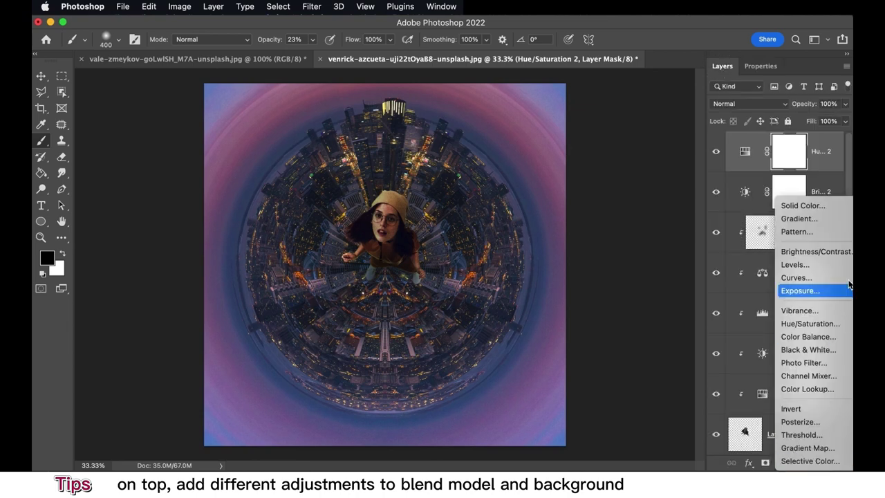
left_click(805, 265)
left_click_drag(733, 199, 738, 200)
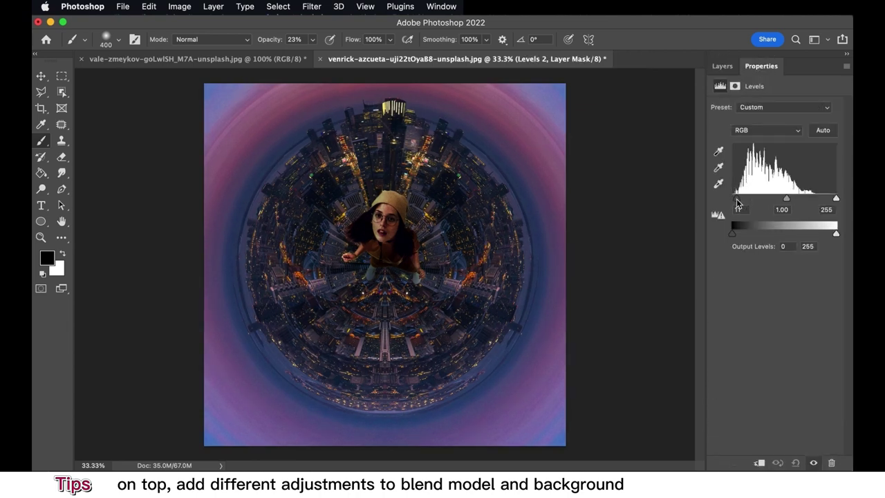
left_click(722, 66)
scroll(795, 409, "down", 2)
- Add a Color Lookup layer and preview the 3Strip, Crisp_Warm, filmstock_50 and Fuji ETERNA 250D Fuji 3510 looks
scroll(796, 409, "down", 2)
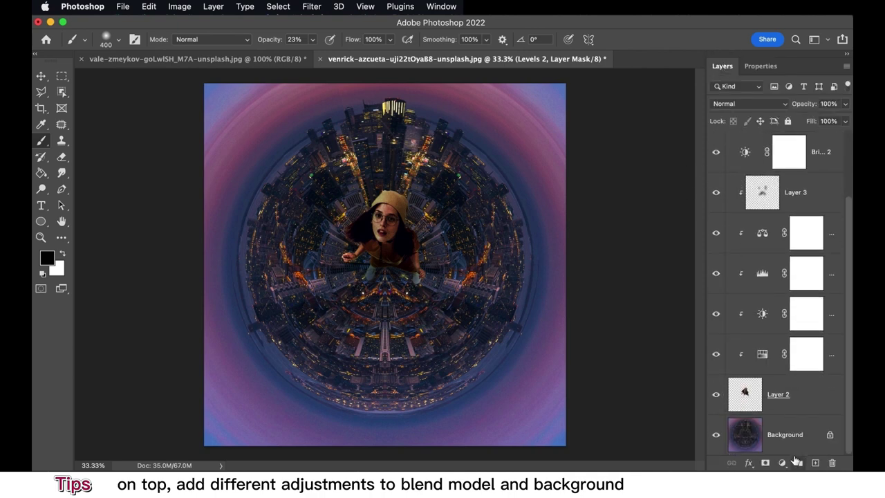
left_click(783, 463)
left_click(807, 389)
left_click(799, 107)
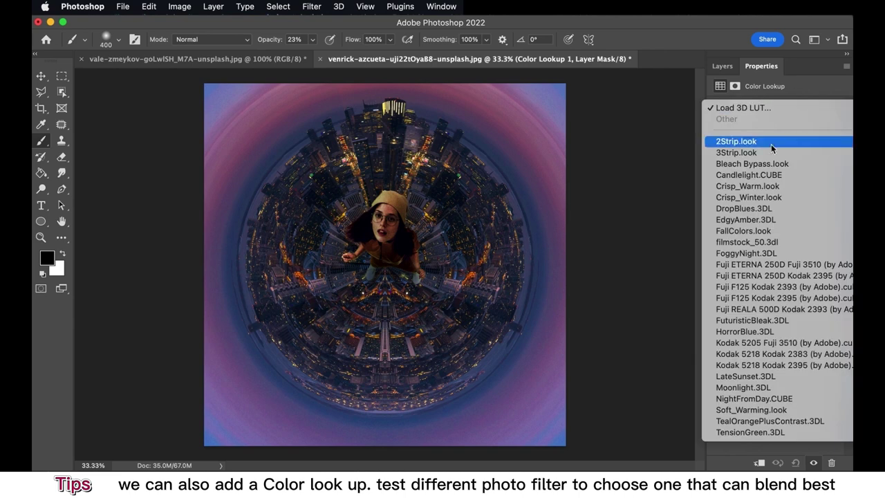
left_click(782, 112)
left_click(782, 109)
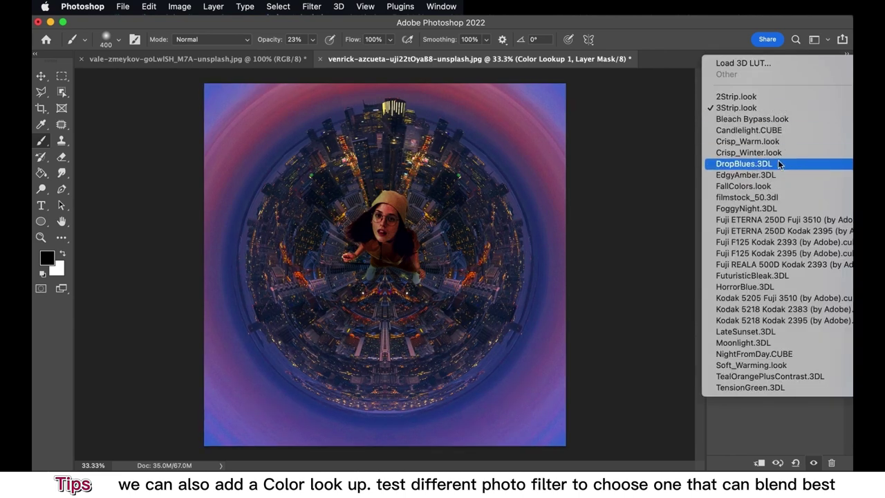
left_click(781, 143)
left_click(785, 113)
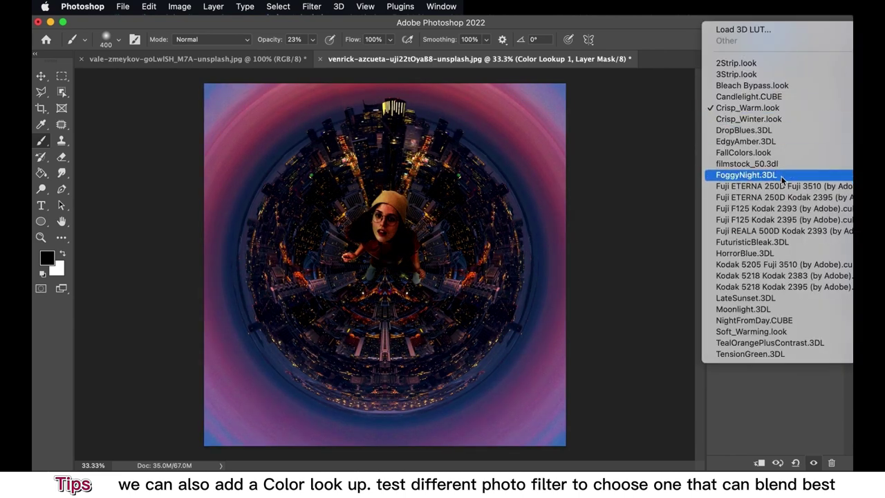
left_click(785, 162)
left_click(787, 108)
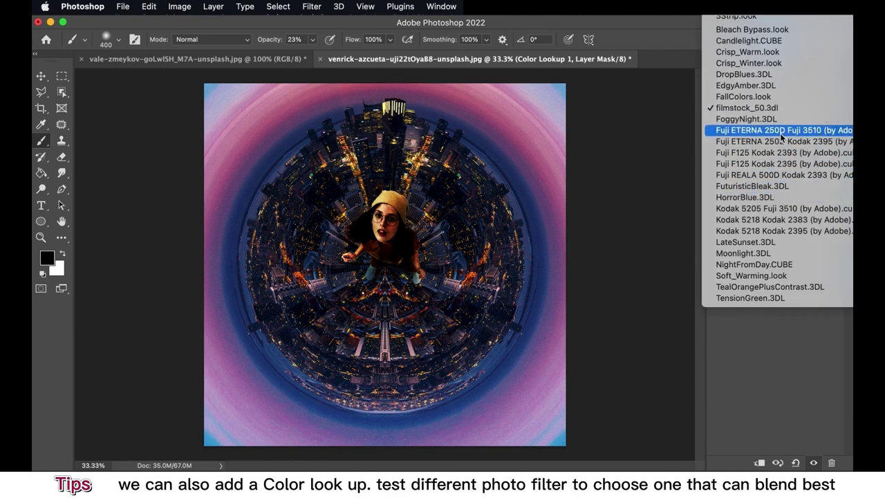
left_click(782, 132)
- Preview the Fuji ETERNA 250D Kodak 2395, Fuji F125 Kodak 2393/2395 and Fuji REALA 500D Kodak 2393 looks
left_click(782, 108)
left_click(781, 120)
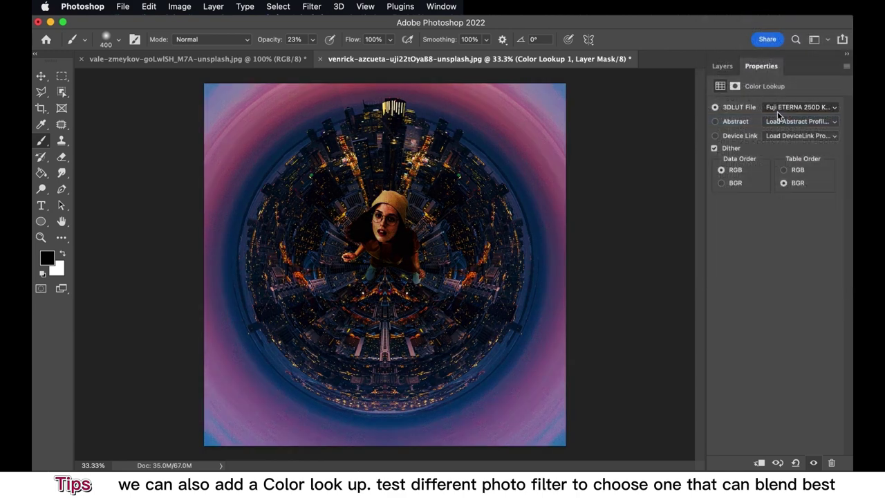
left_click(780, 109)
left_click(779, 120)
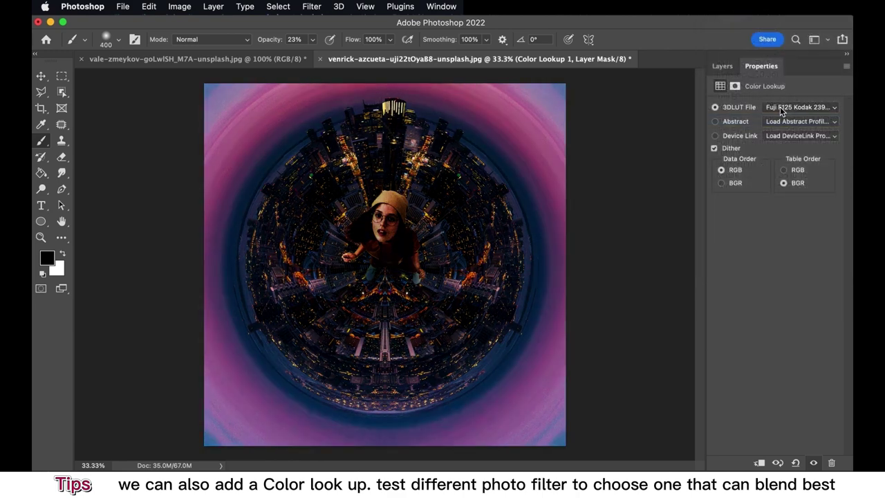
left_click(782, 109)
left_click(779, 118)
left_click(781, 108)
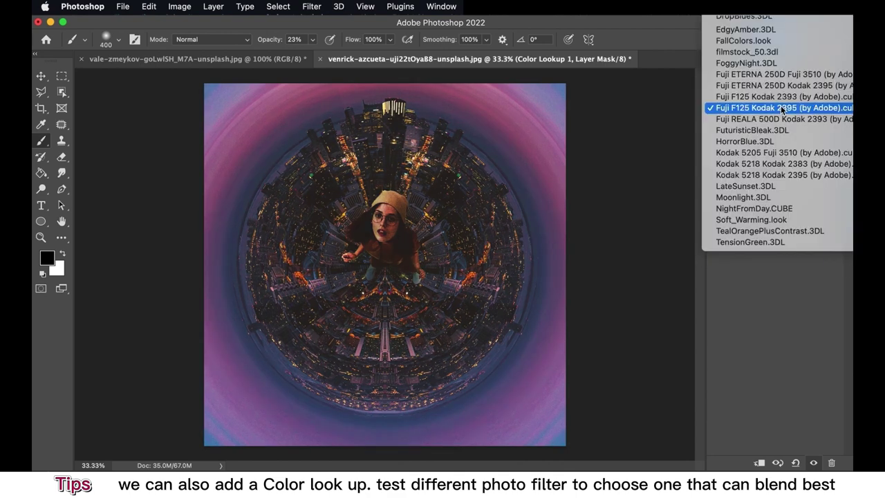
left_click(773, 120)
left_click(782, 109)
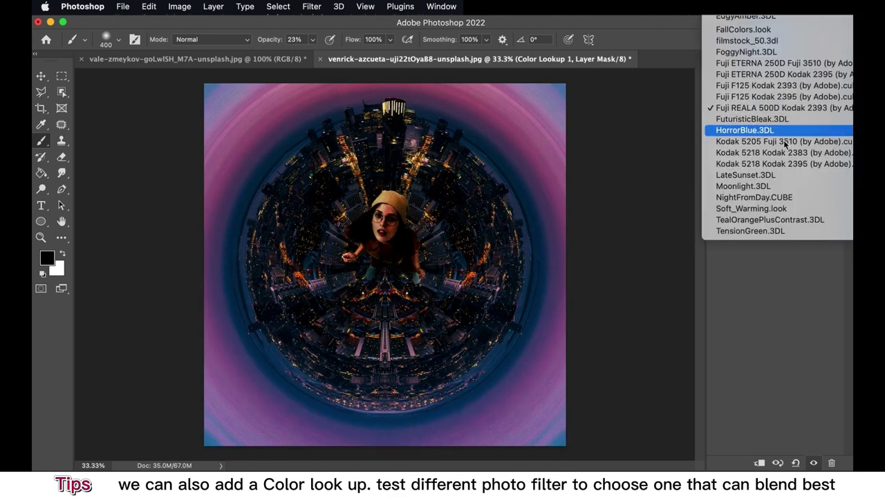
- Apply the Kodak 5205 Fuji 3510 LUT and lower the layer opacity to about 40%
left_click(781, 143)
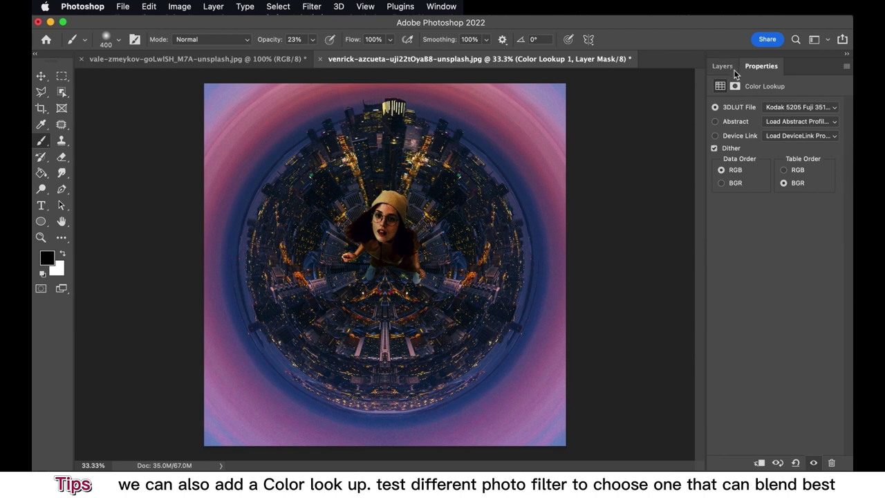
left_click(722, 65)
left_click_drag(815, 116, 811, 122)
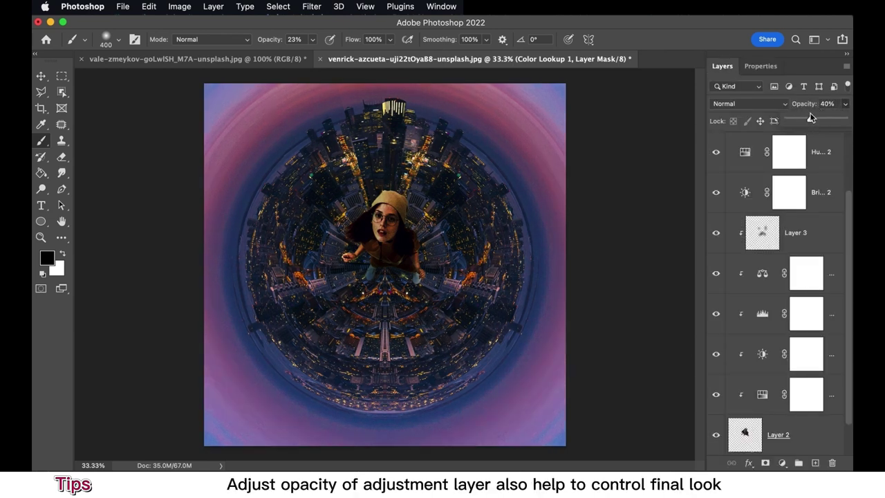